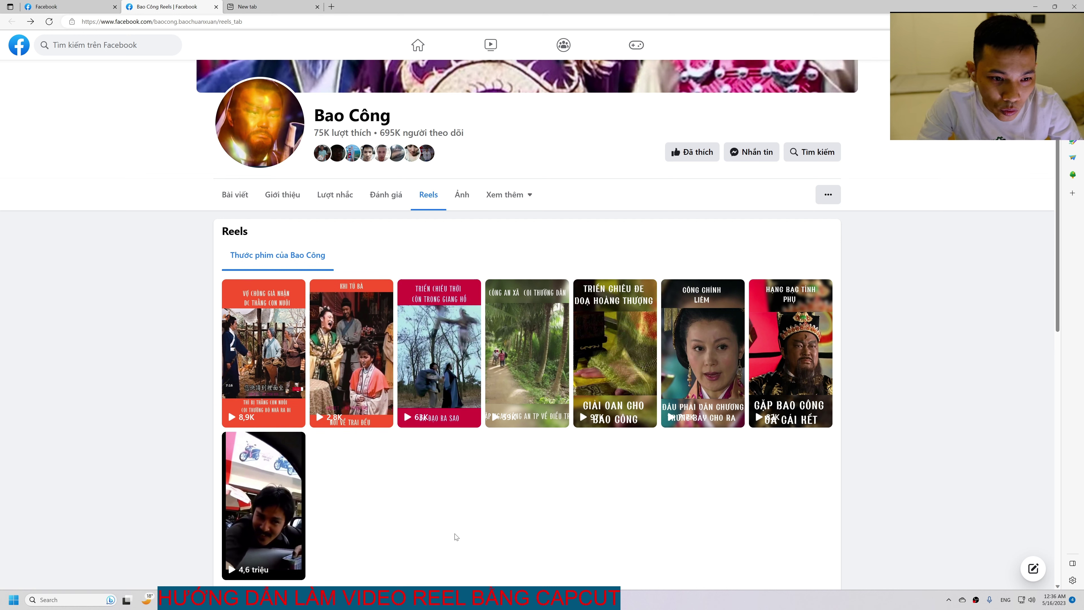
Switch to CapCut, close the open project and create a new one
click(379, 599)
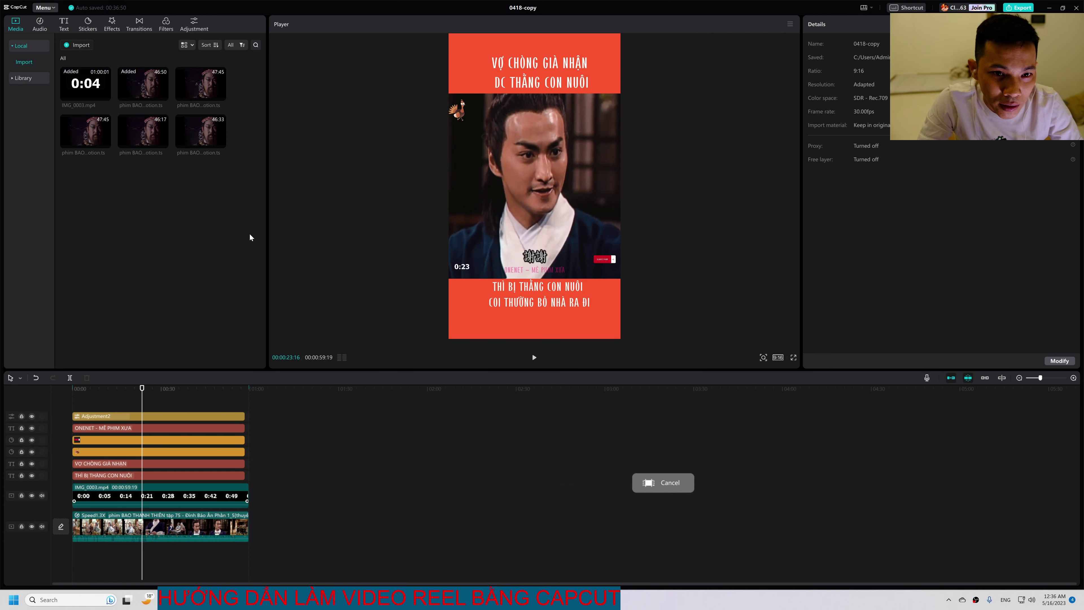
click(1076, 8)
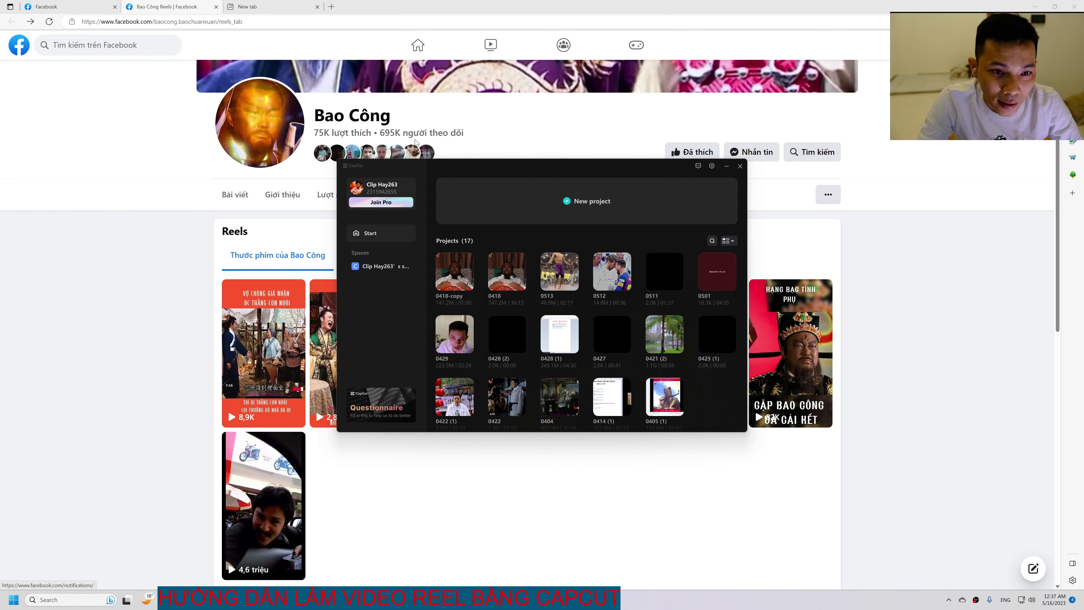
click(643, 208)
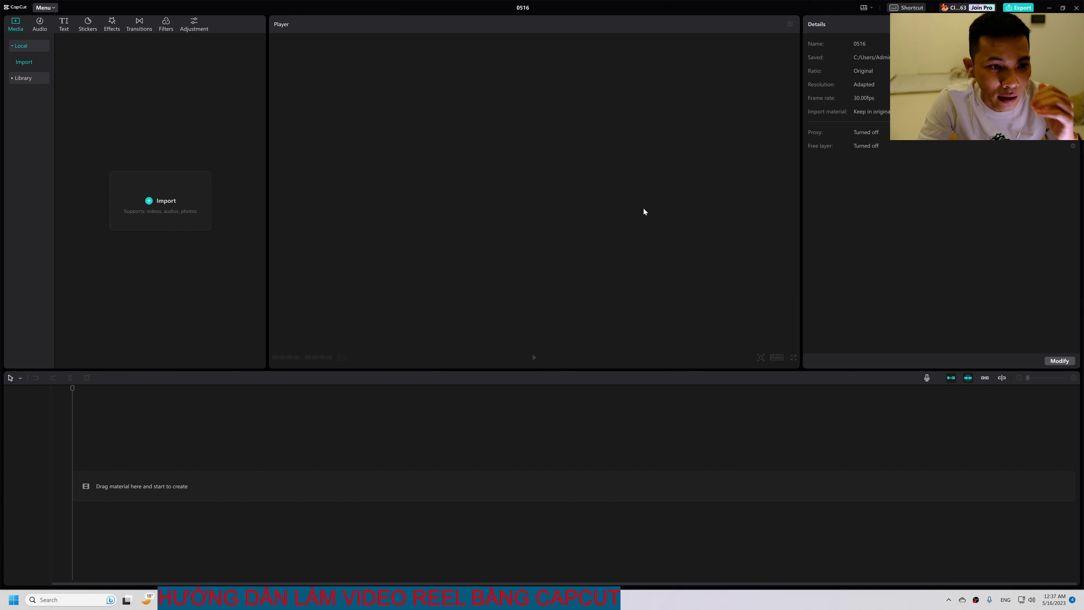
Import the BAO THANH THIÊN tập 75 video onto the start of the timeline and set the project ratio to 9:16
click(178, 221)
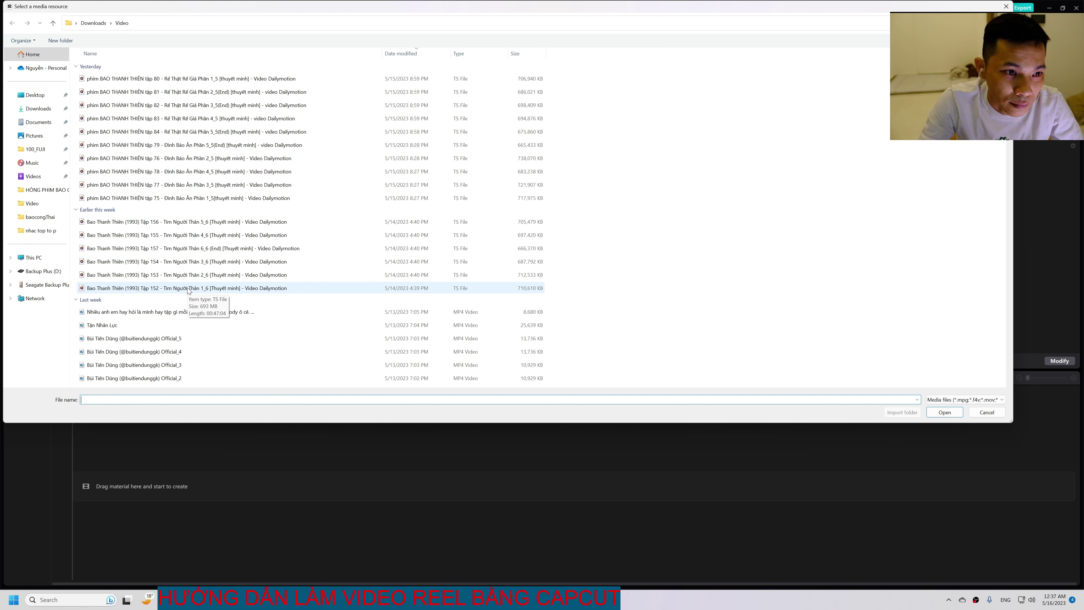
double_click(192, 198)
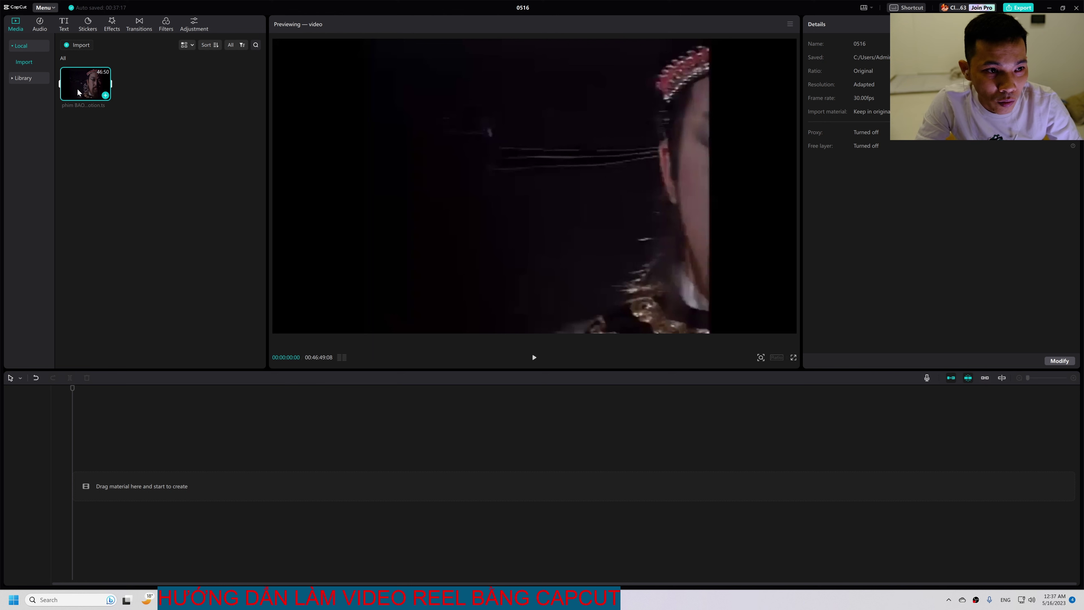
drag(78, 88, 94, 489)
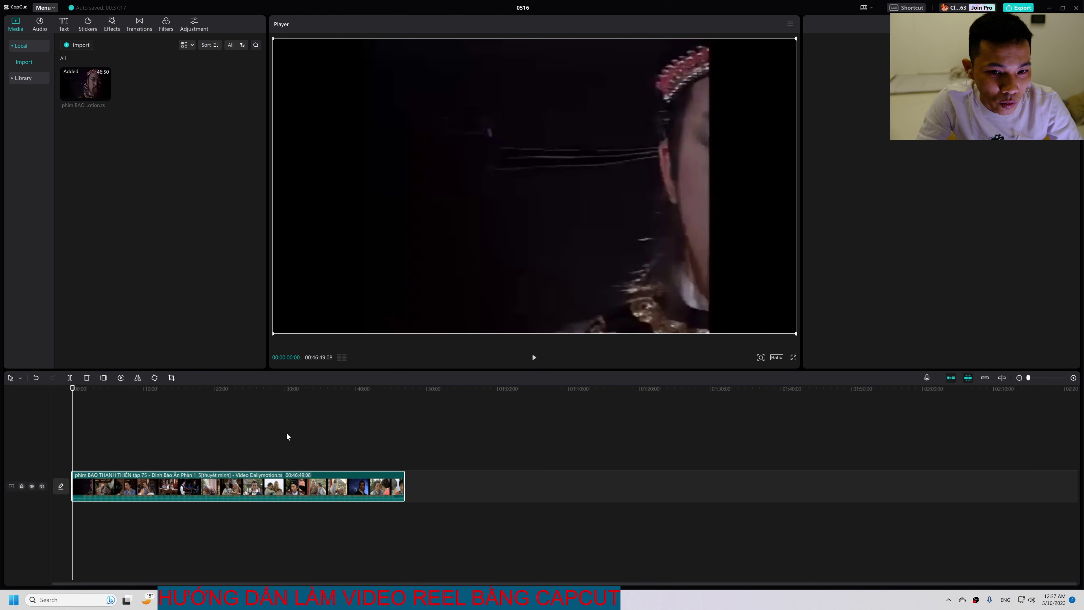
click(777, 358)
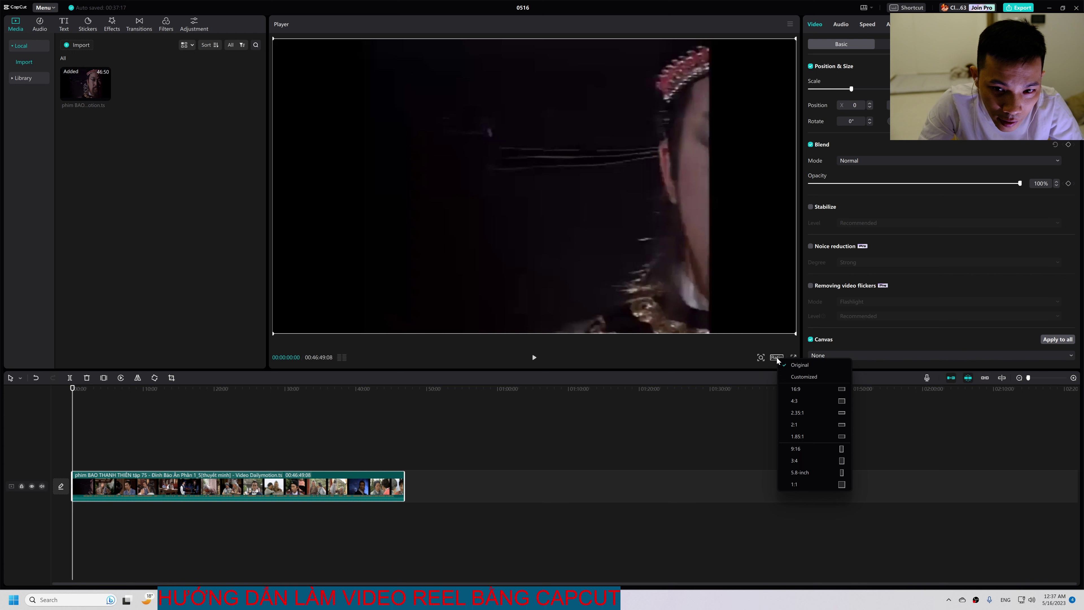
click(805, 447)
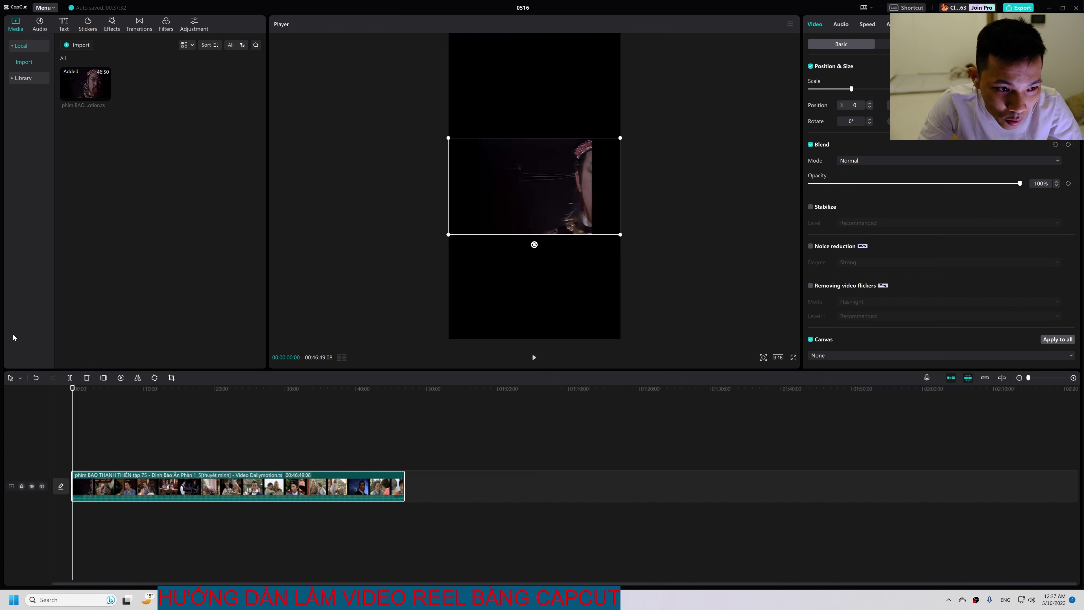
Split the film clip at about 00:12:36 and delete the part before the cut
drag(73, 391, 163, 401)
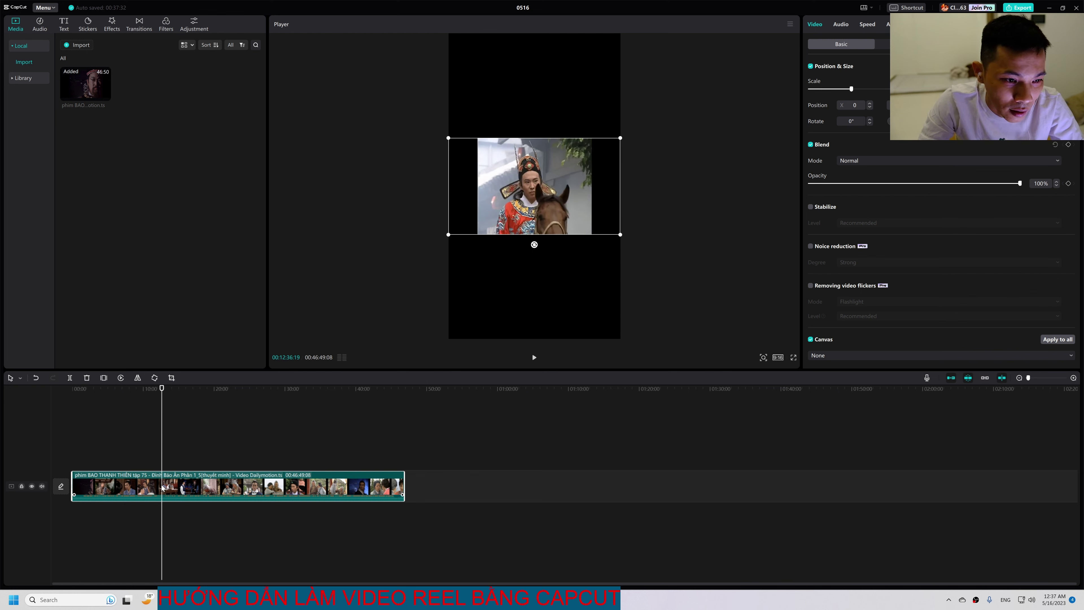
key(ctrl+b)
click(141, 487)
key(Delete)
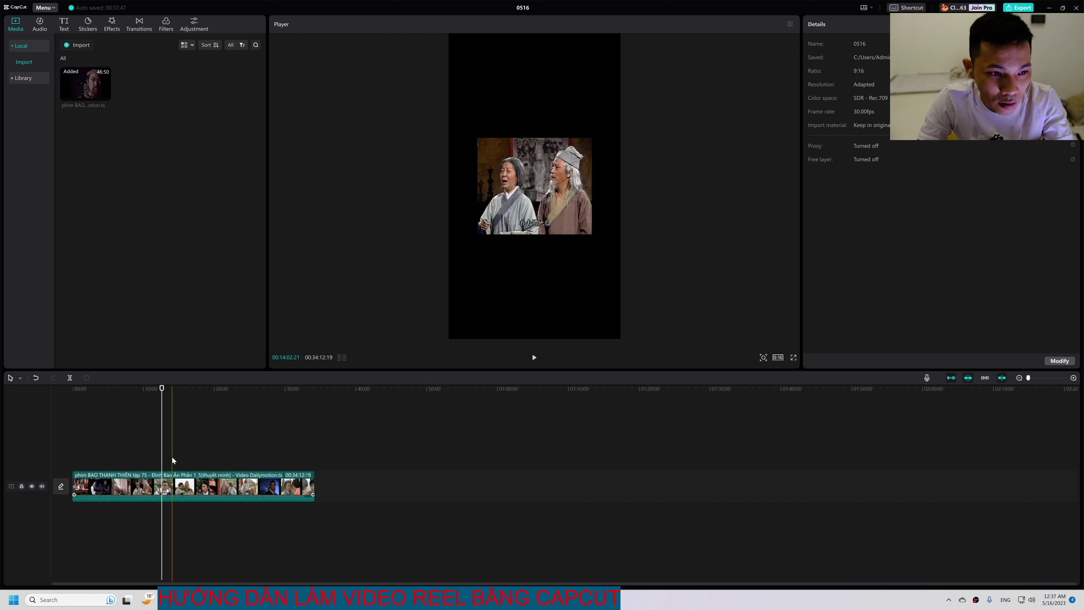
Cut off everything after about 00:01:07 and select the remaining clip with the playhead at about 00:00:35
click(156, 389)
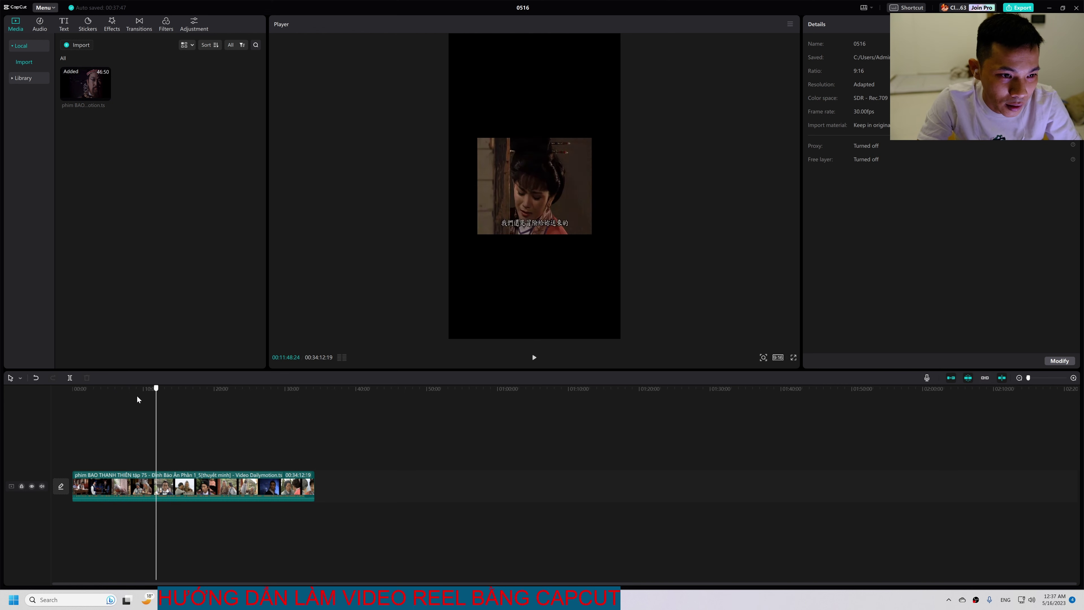
click(92, 410)
scroll(92, 411, up, 5)
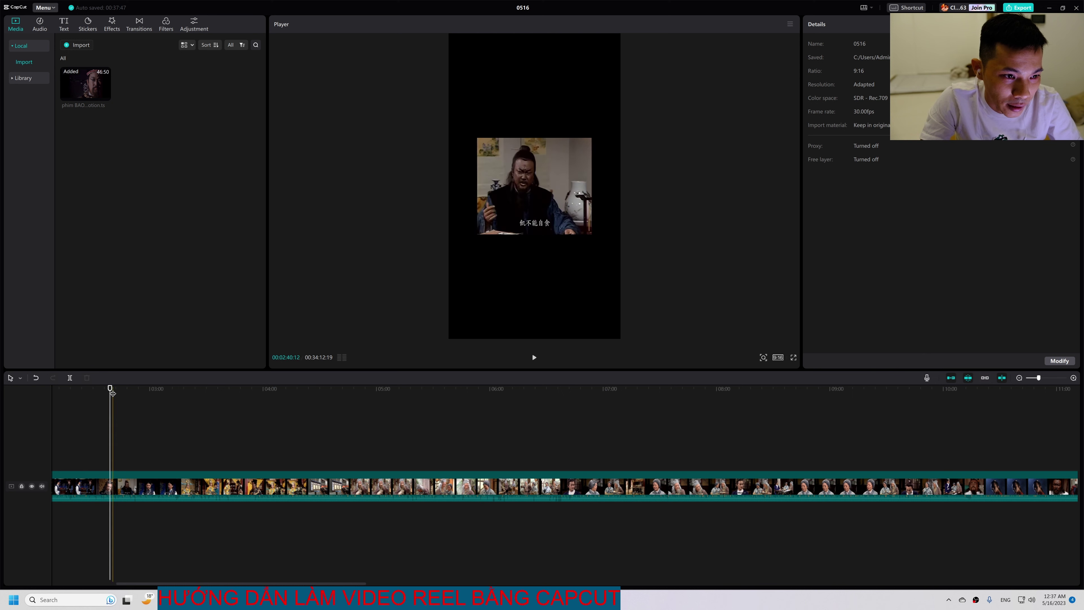
drag(110, 389, 200, 409)
click(201, 486)
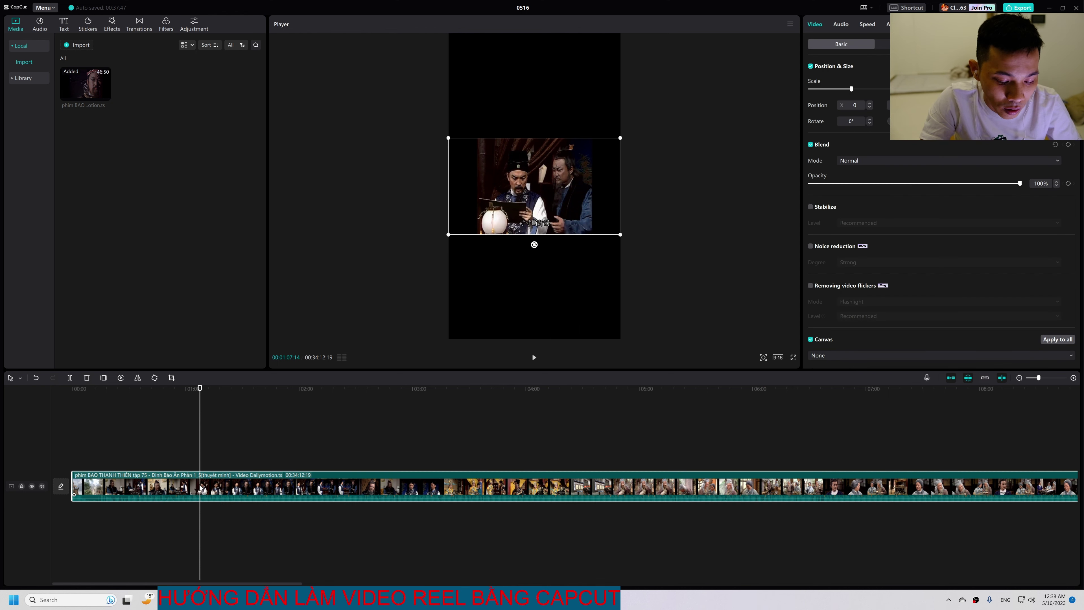
key(ctrl+b)
click(247, 486)
key(Delete)
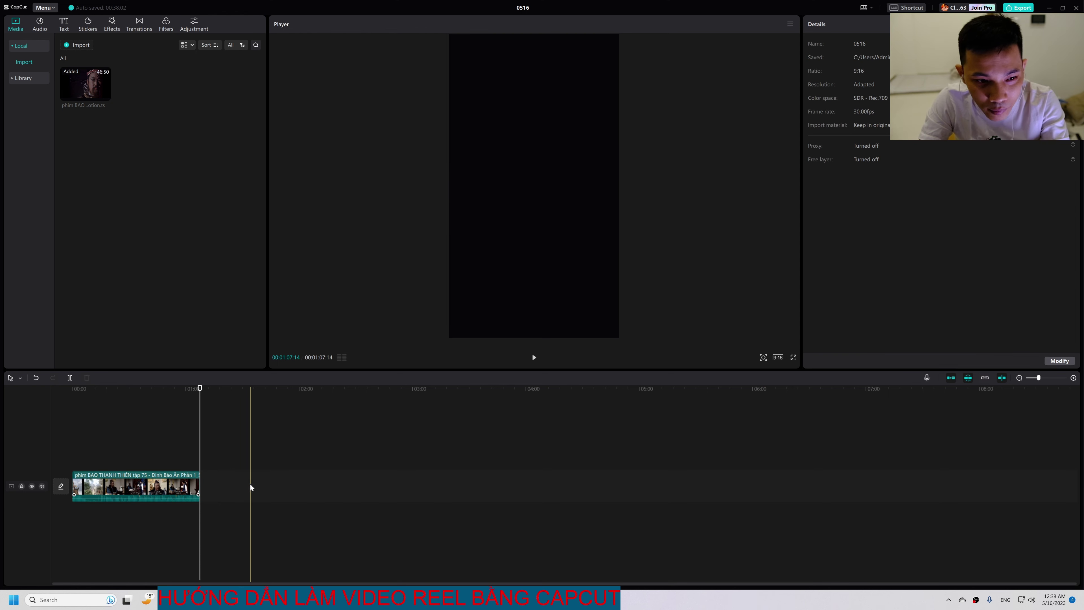
drag(200, 406, 139, 406)
click(544, 214)
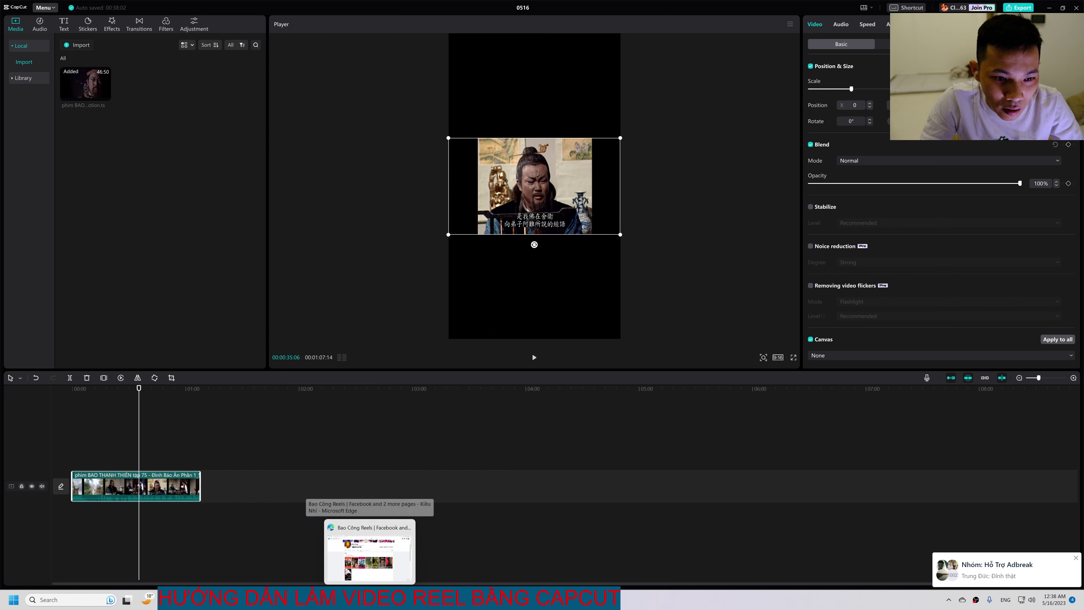
Switch to the browser, examine the layout of the "Công chính liêm" reel on the Bao Công page, and return to CapCut
click(332, 555)
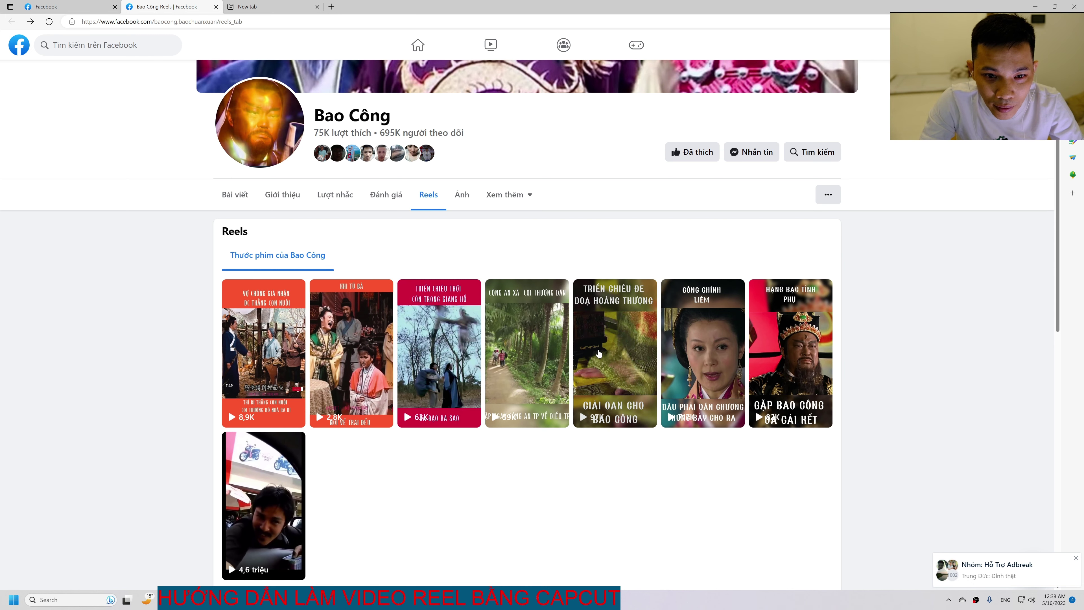
click(695, 337)
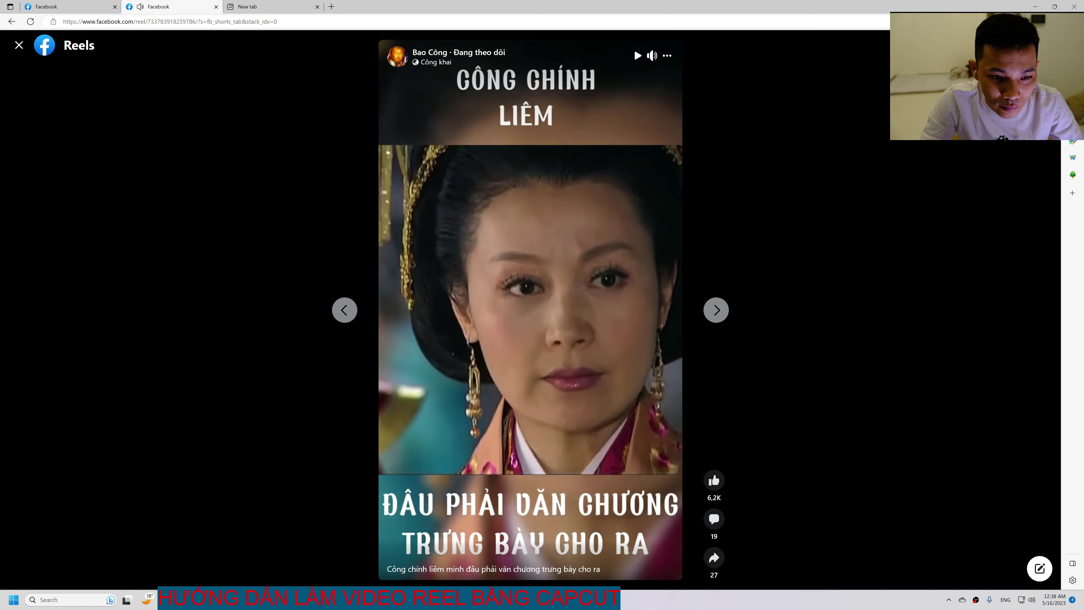
key(alt+Tab)
key(alt+Tab)
key(alt+Tab)
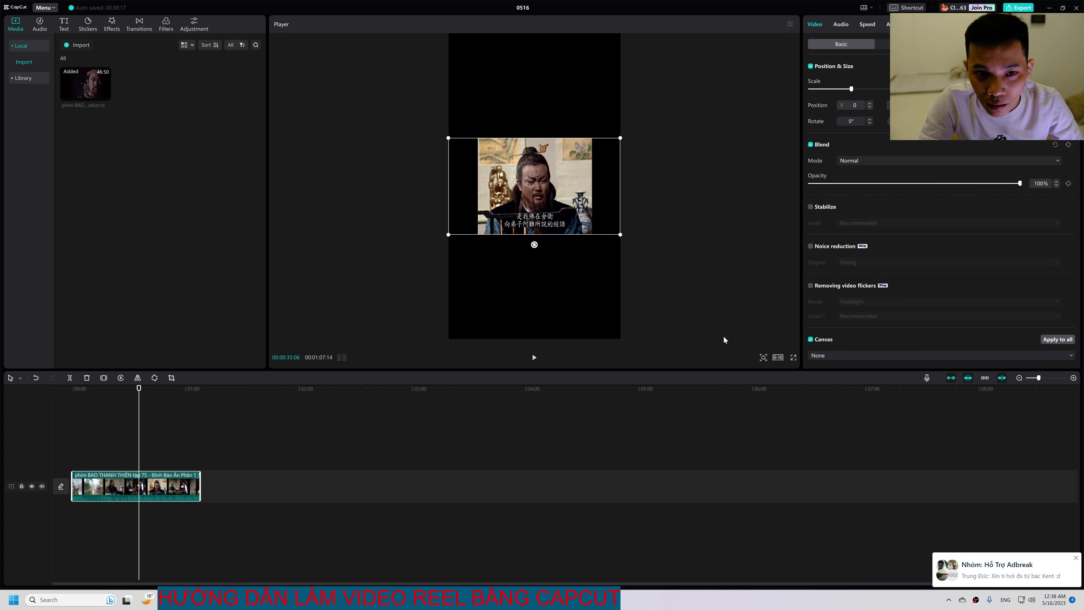
Set the clip's canvas background to Blur with the third strength preset and enlarge the clip to about twice its width
click(856, 356)
click(845, 382)
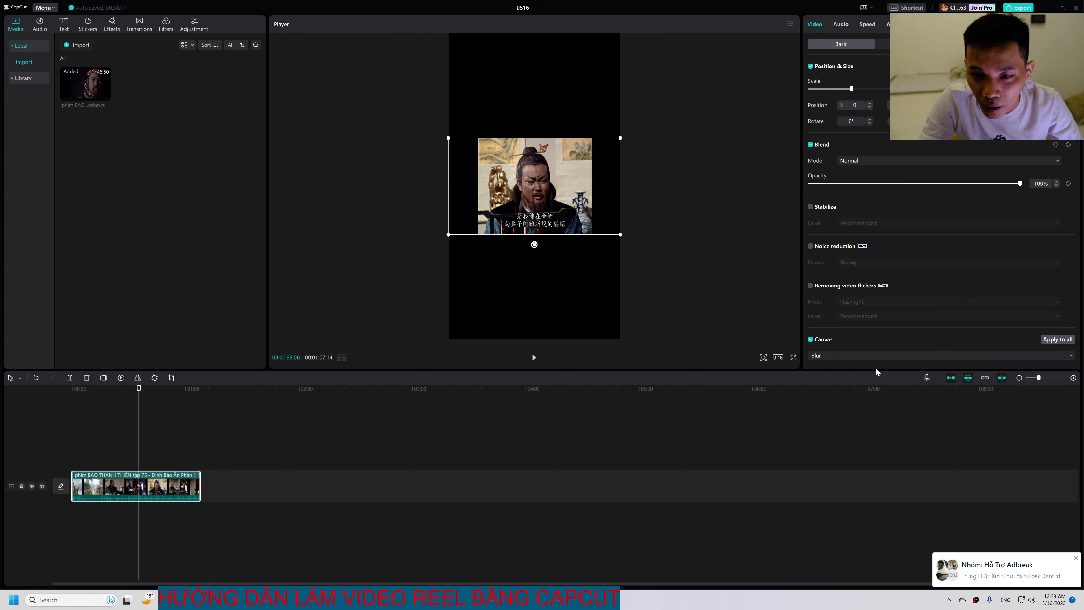
scroll(925, 319, down, 1)
click(821, 336)
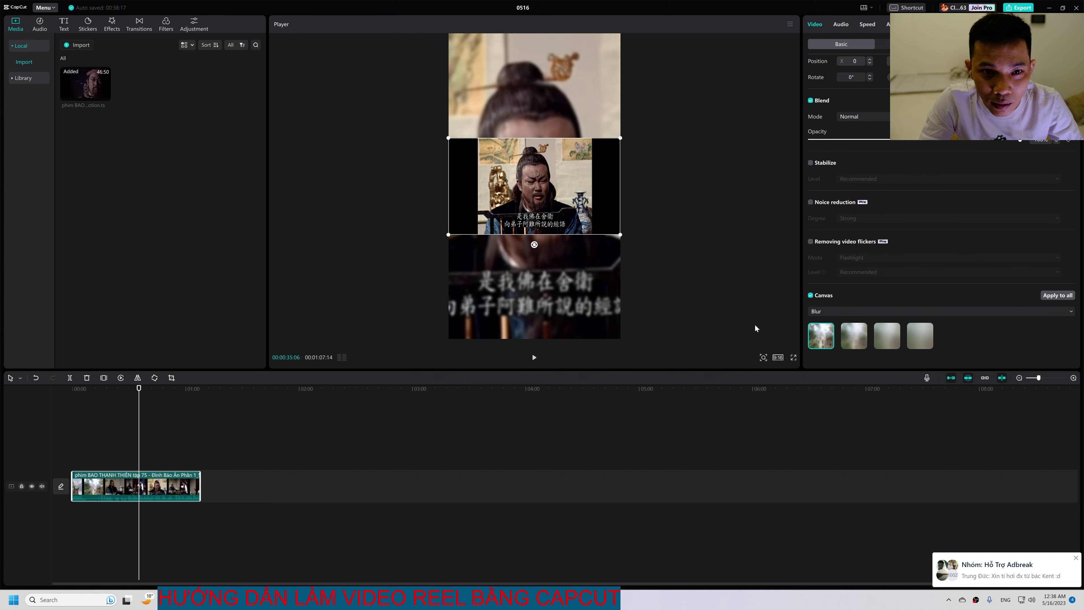
click(854, 337)
click(883, 336)
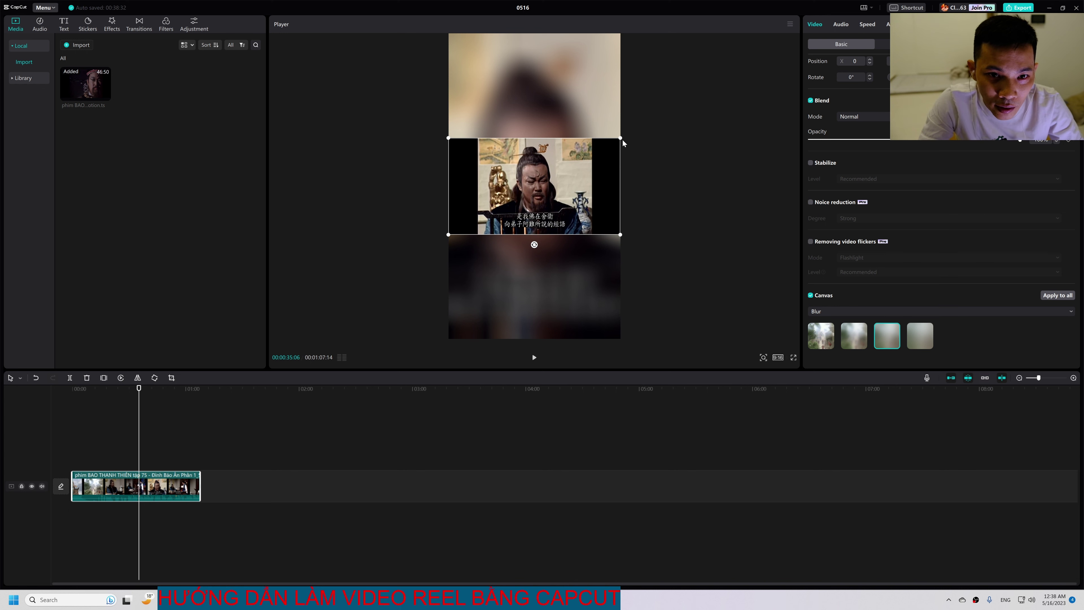
drag(621, 138, 702, 124)
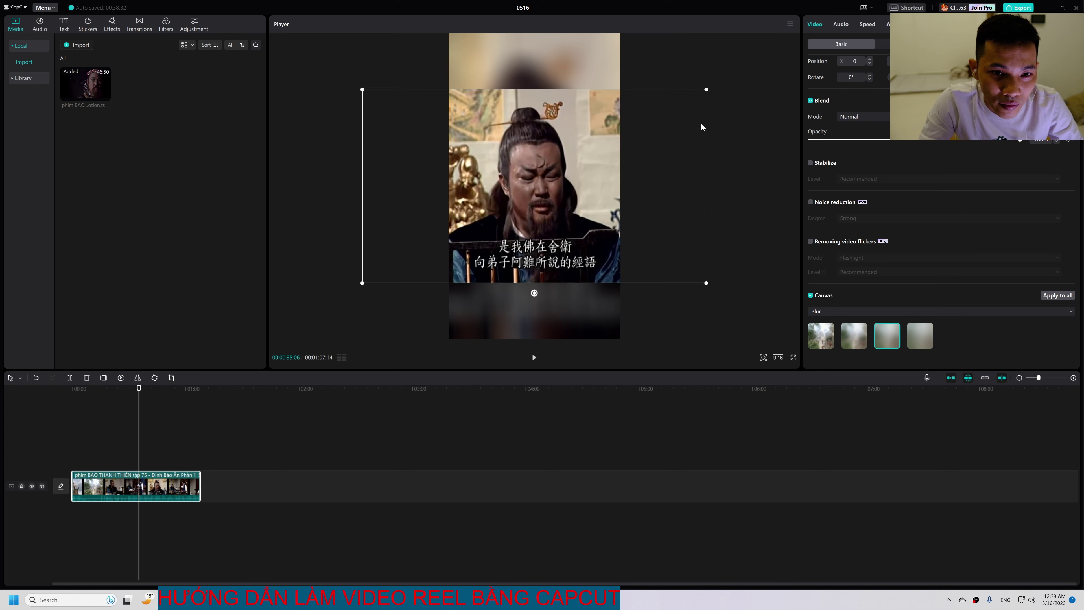
Add a default text spanning the whole clip and place it in the upper blurred band at about X -27, Y 1431
click(65, 25)
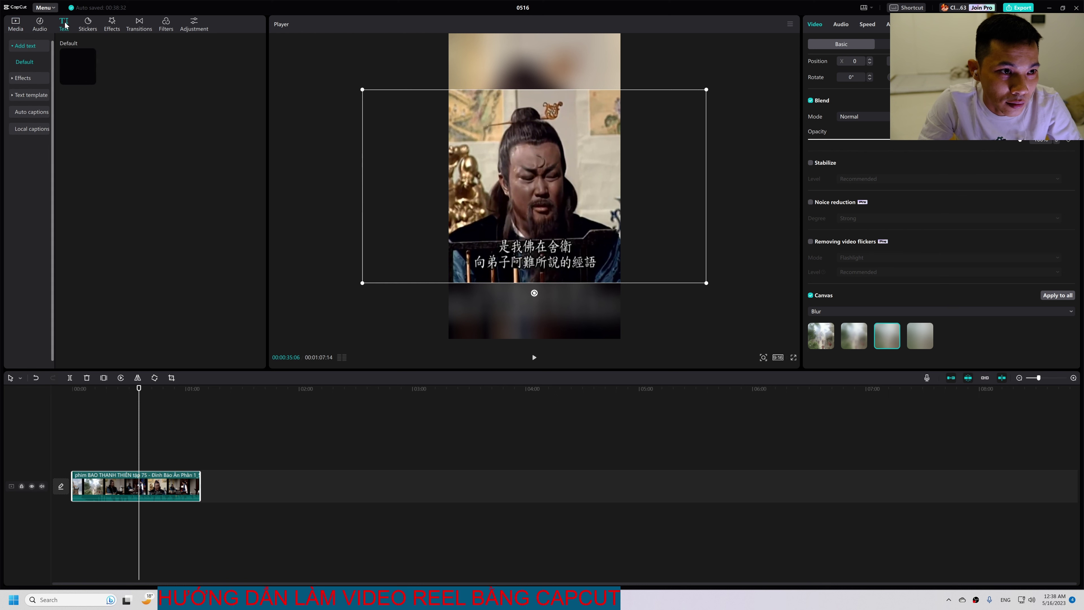
drag(82, 81, 73, 464)
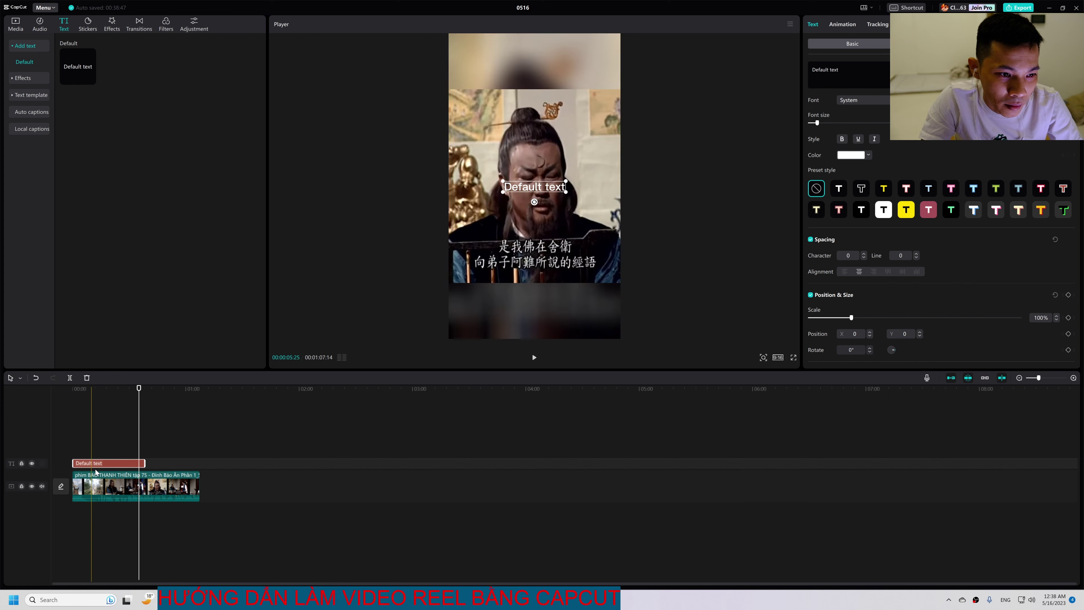
drag(143, 462, 200, 463)
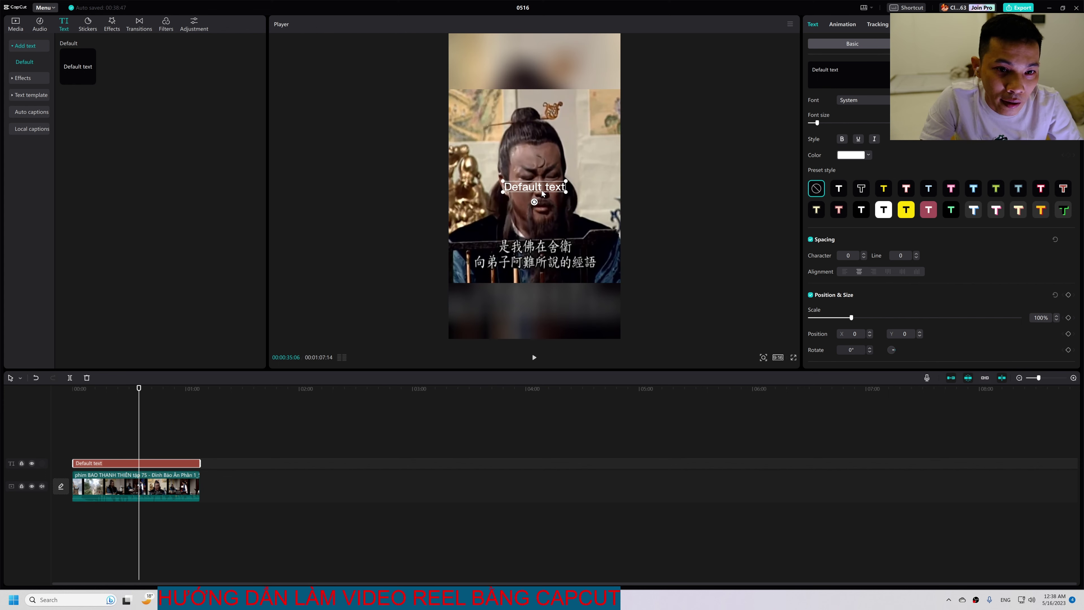
drag(542, 193, 540, 79)
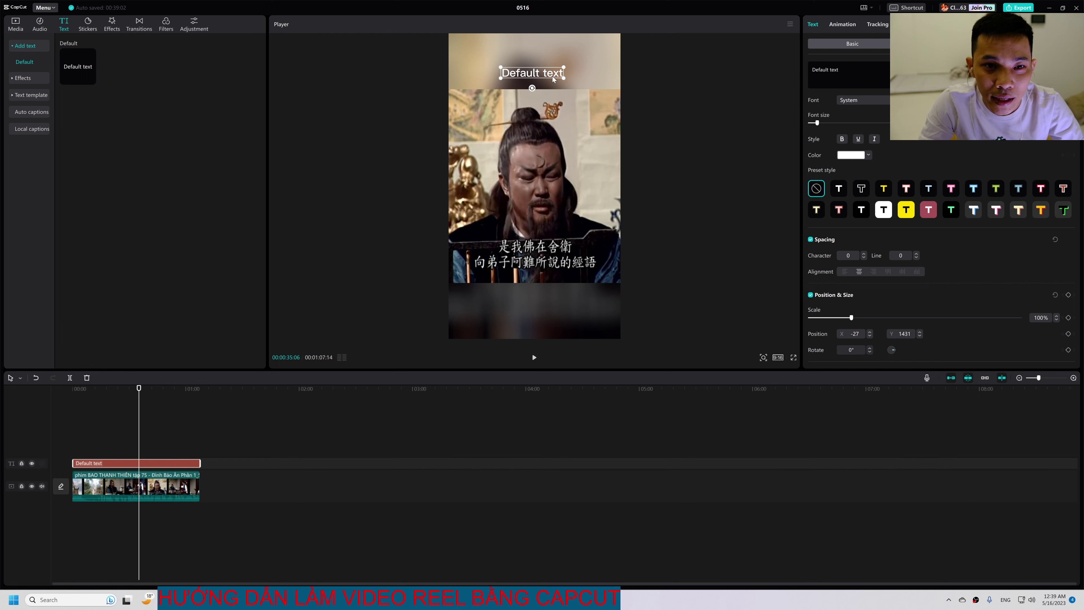
Add a second default text in the lower blurred band at about X -63, Y -1451 and extend it over the whole clip
click(91, 78)
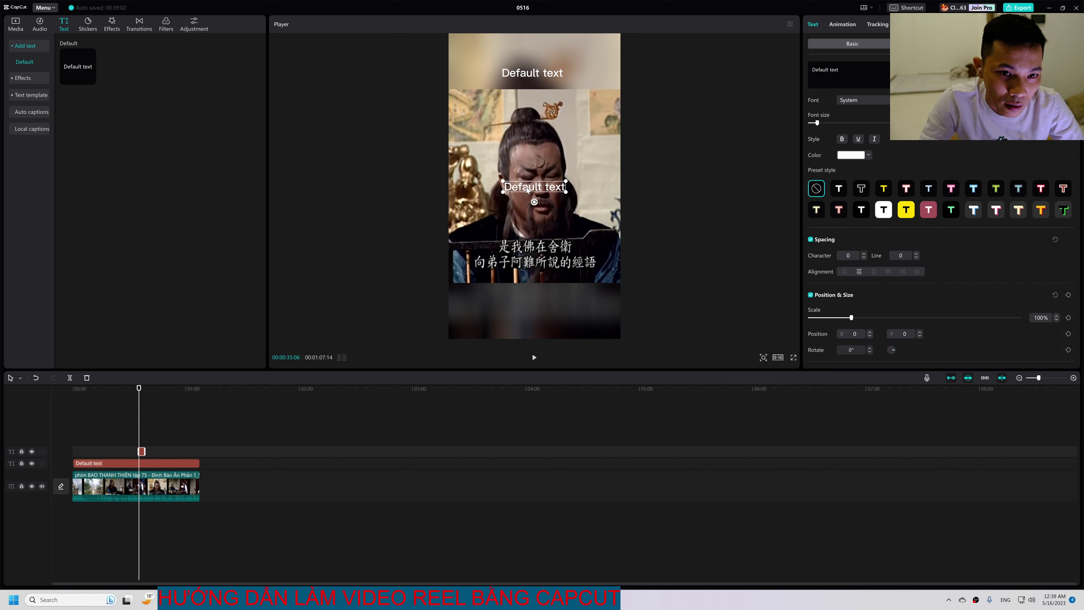
drag(527, 188, 522, 301)
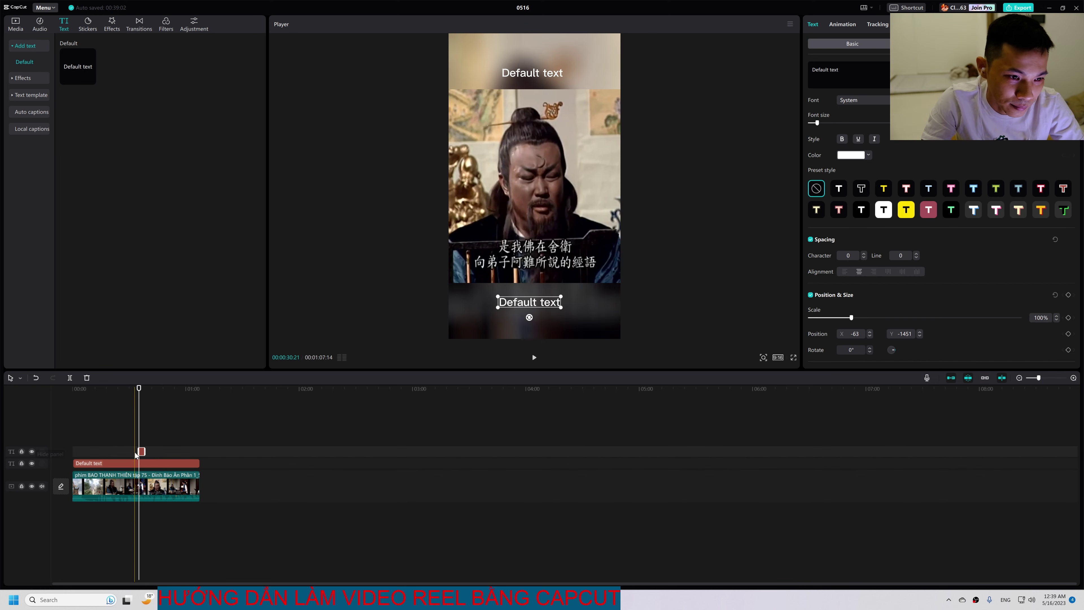
drag(145, 451, 200, 451)
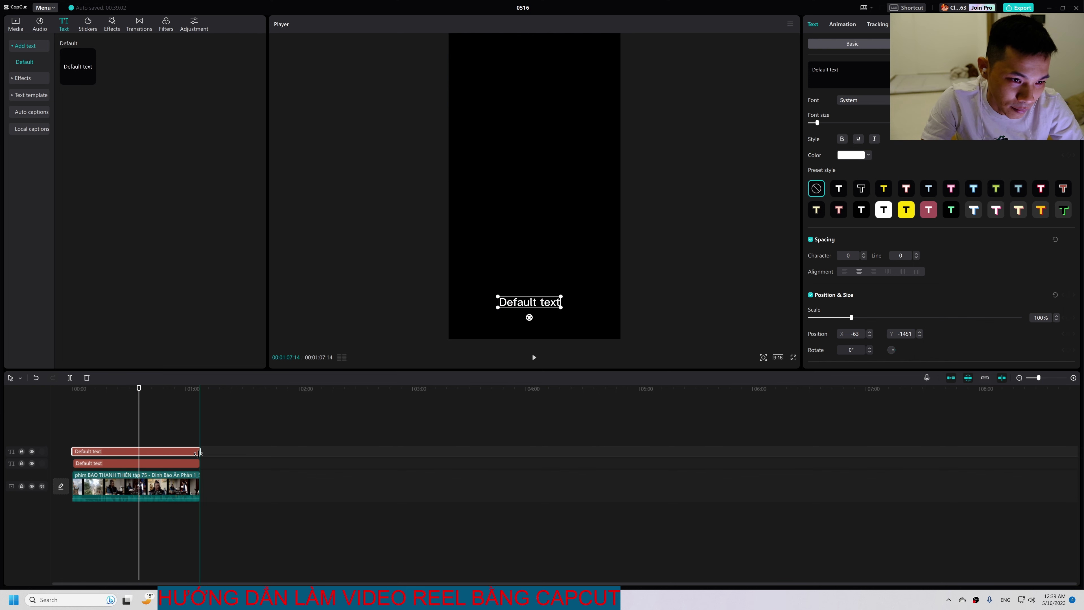
Set the font of the text in the upper blurred band to Tiên nữ
click(532, 73)
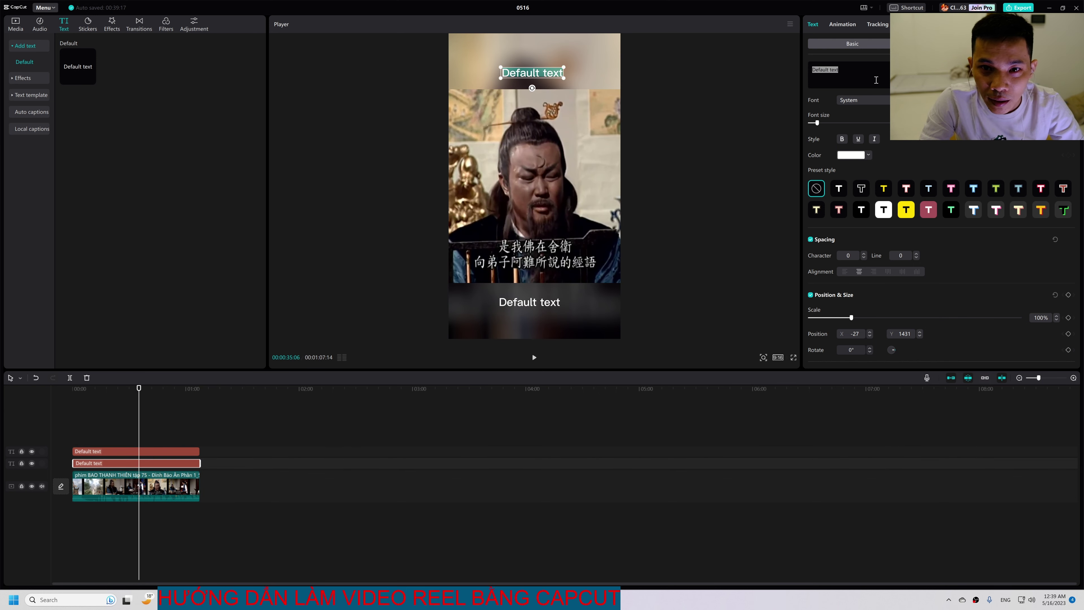
click(866, 103)
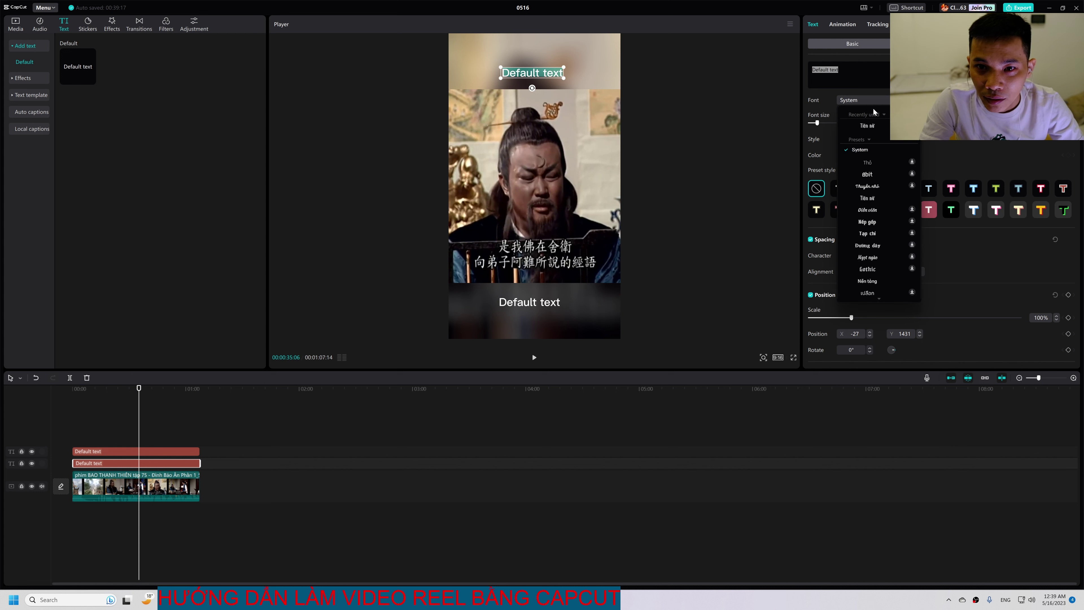
click(870, 126)
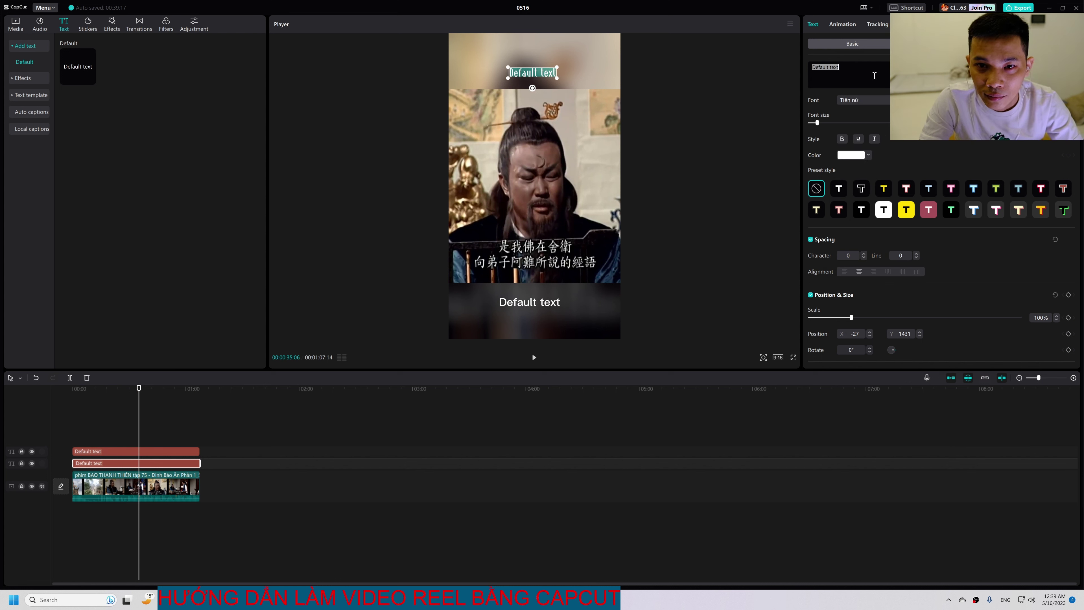
Replace the upper text with "HƯỚNG DẪN EDIT VIDEO NGẮN"
key(BackSpace)
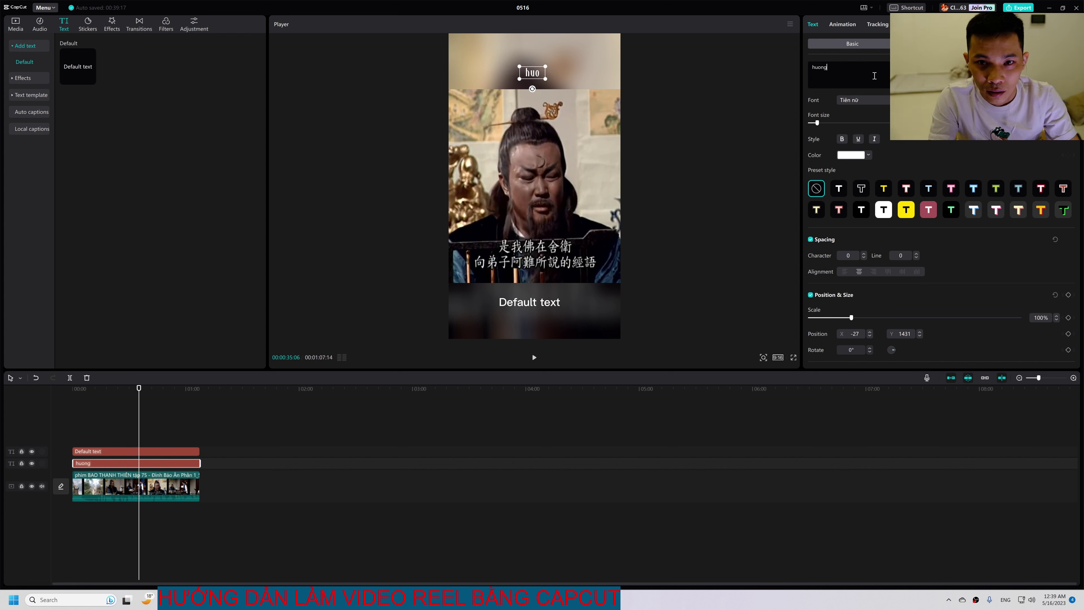
text(HUONG)
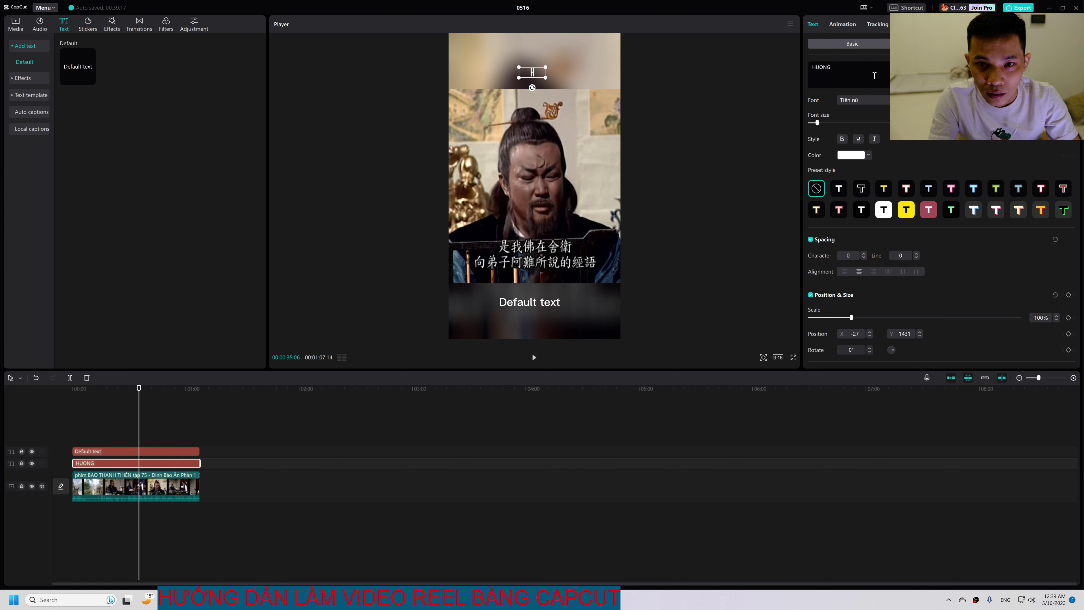
key(BackSpace)
key(BackSpace)
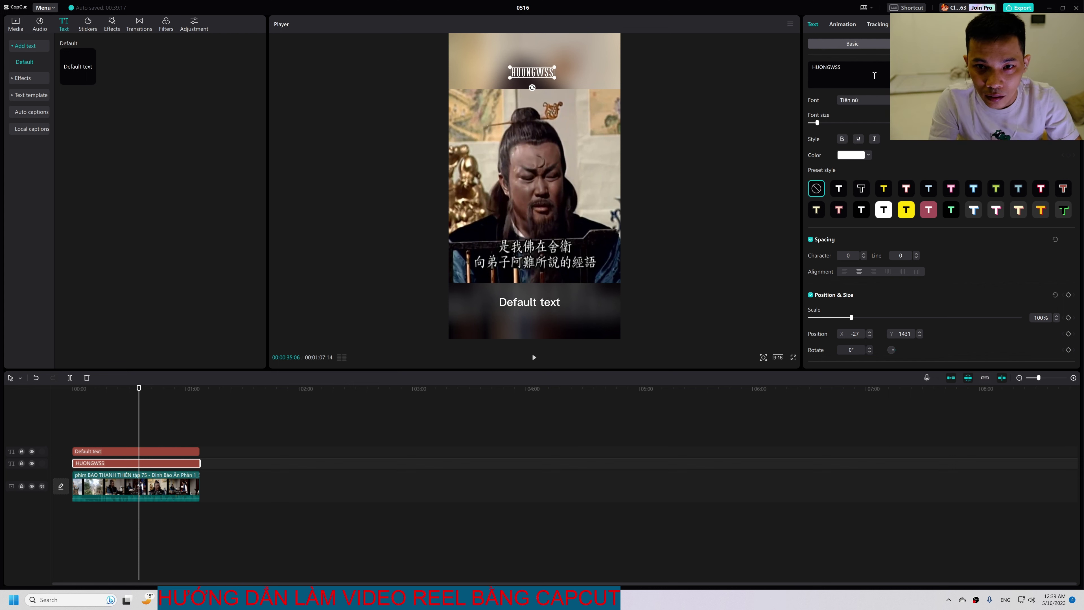
text(w)
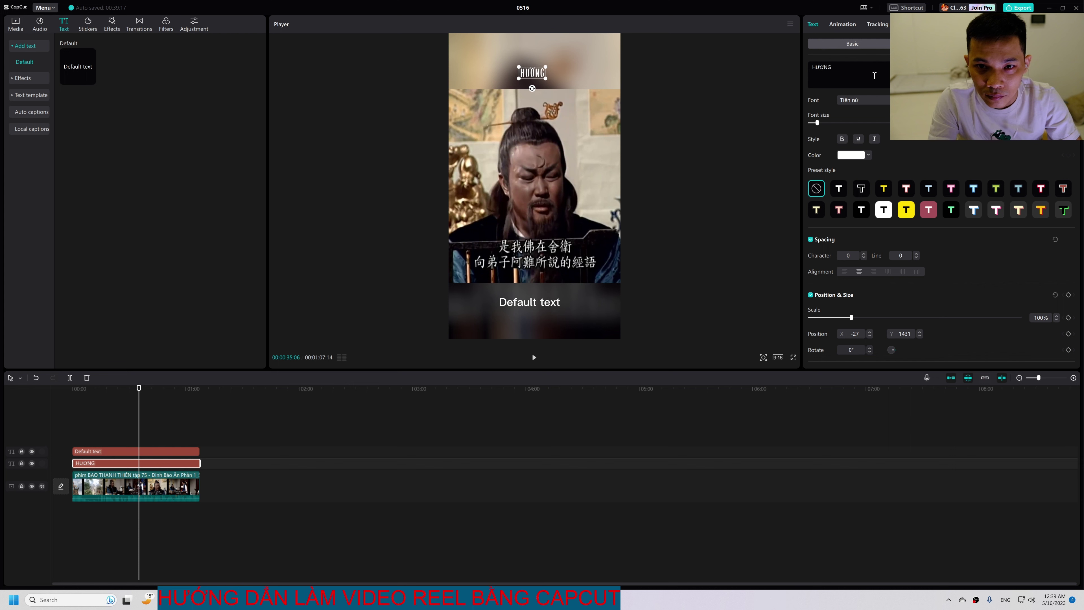
text(s DAAXN QUAY VIDEO )
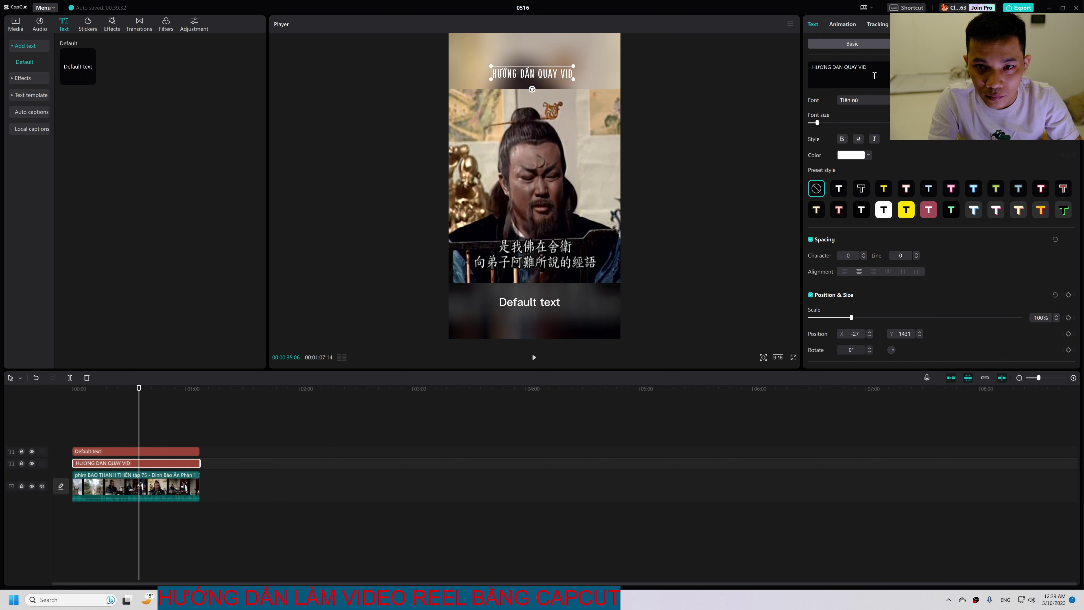
text(NGAW)
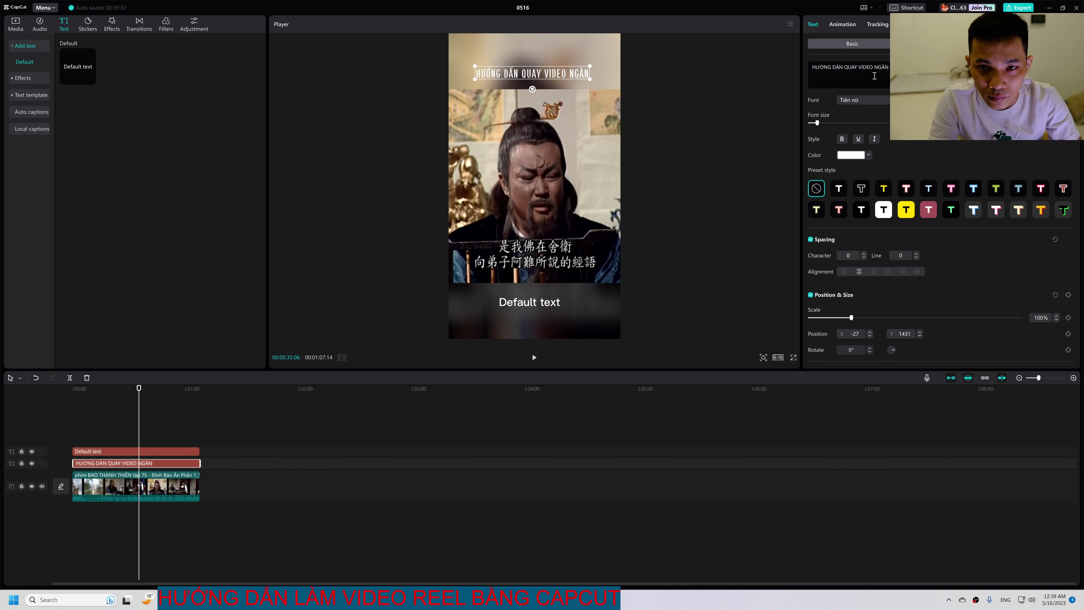
key(BackSpace)
key(BackSpace)
key(BackSpace)
key(BackSpace)
key(BackSpace)
key(BackSpace)
key(BackSpace)
key(BackSpace)
key(BackSpace)
key(BackSpace)
key(BackSpace)
key(BackSpace)
key(BackSpace)
key(BackSpace)
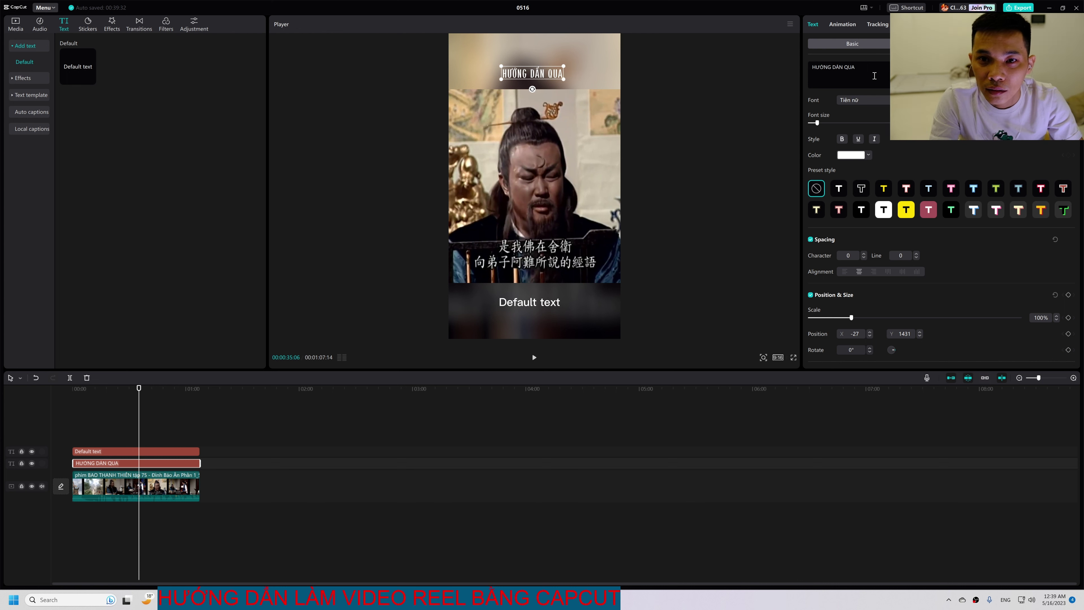
text(EDIT VIDEO NGAWN)
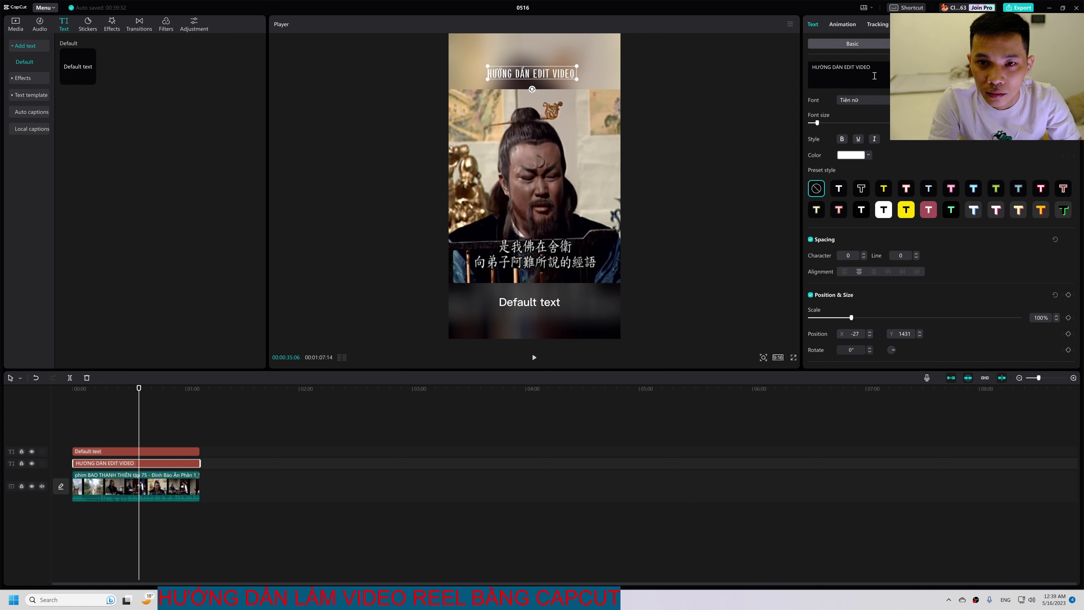
click(520, 345)
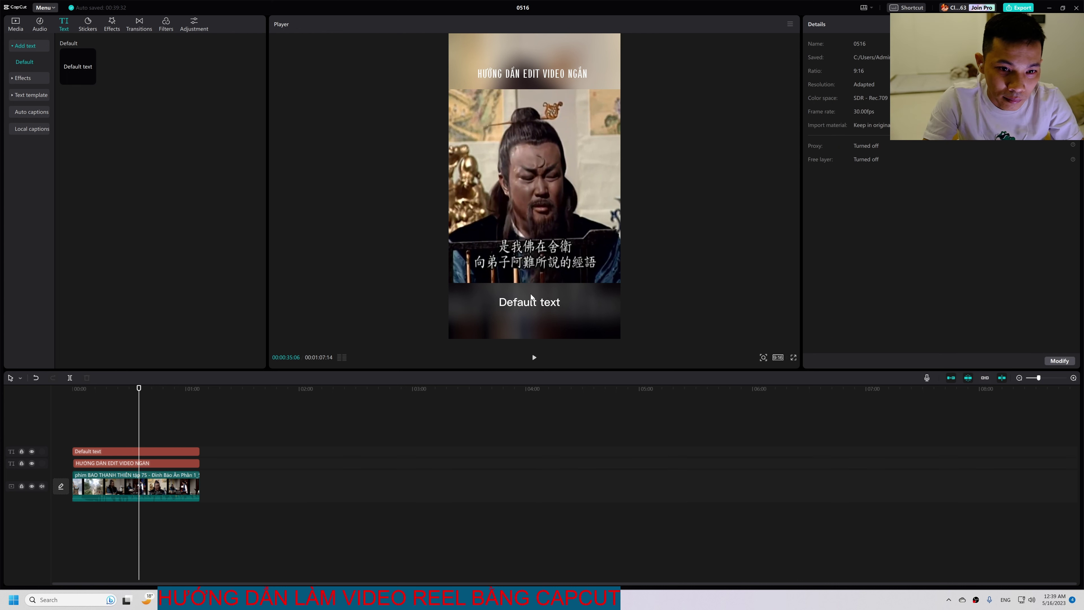
Replace the lower default text with "BẰNG CAPCUT MÁY TÍNH" and set its font to Tiên nữ
click(526, 304)
text(BAWFNG)
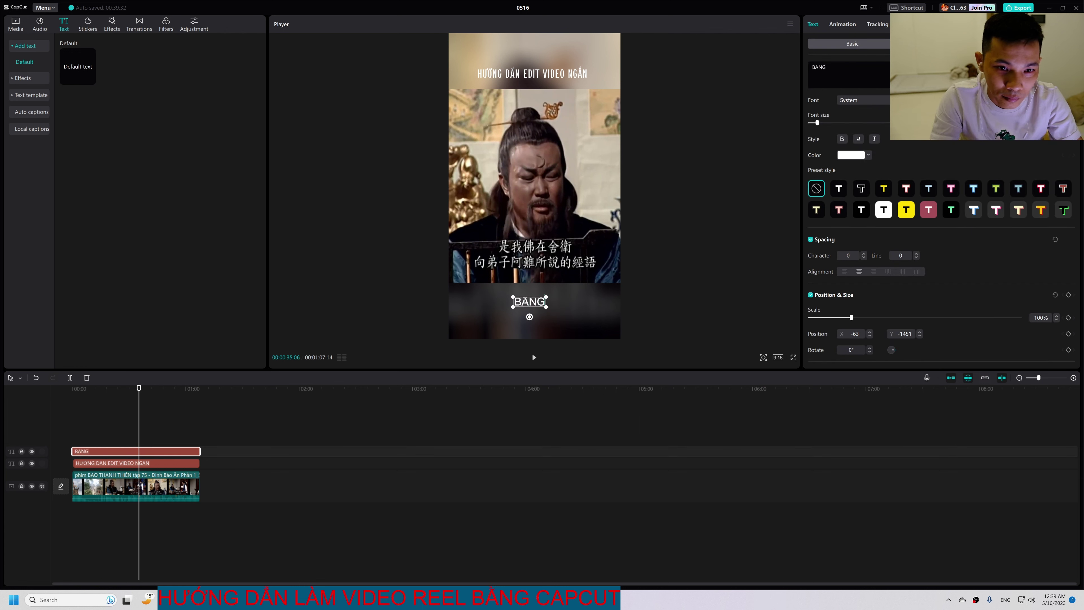
key(BackSpace)
key(BackSpace)
key(BackSpace)
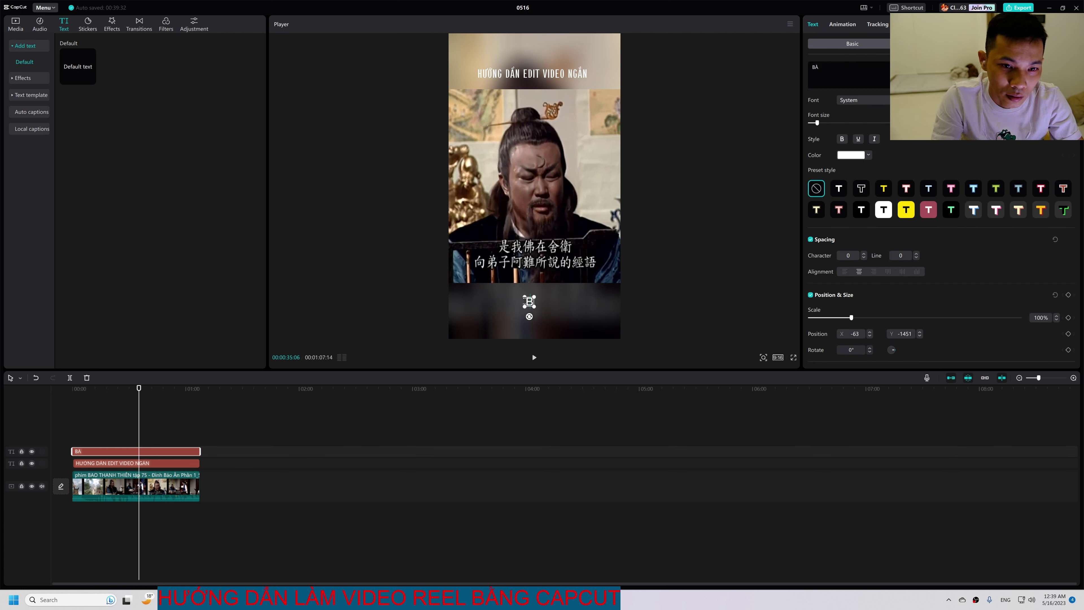
click(874, 100)
click(882, 124)
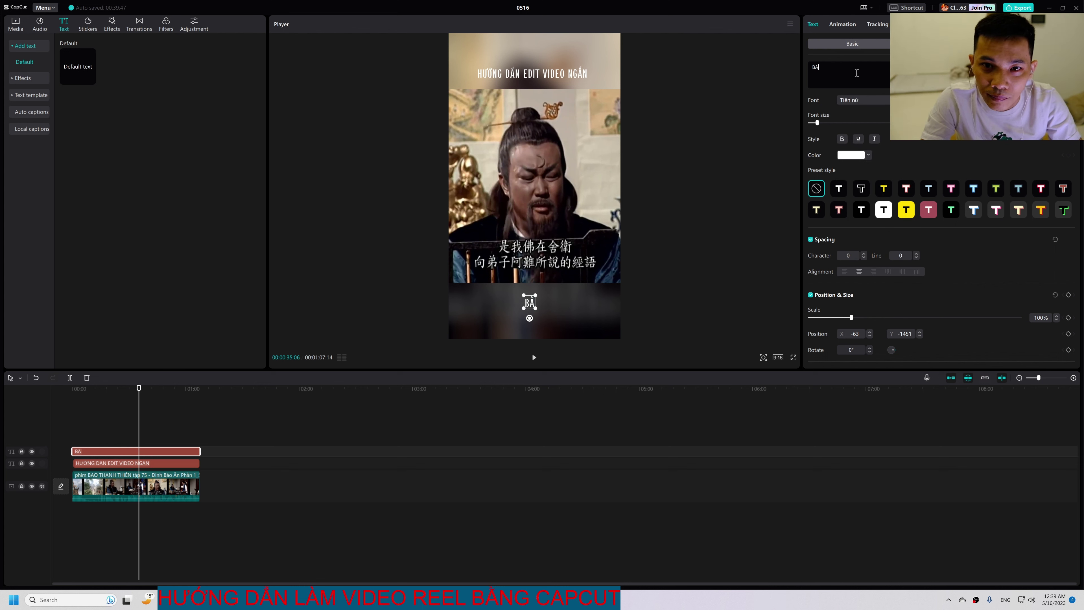
text(NG)
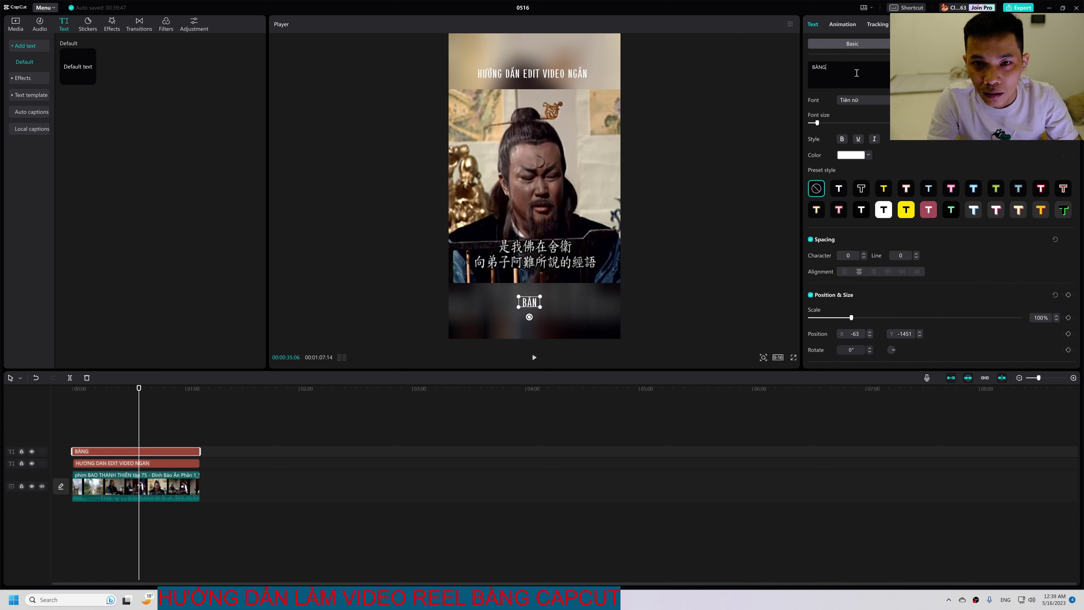
text( CAPCUT MAY)
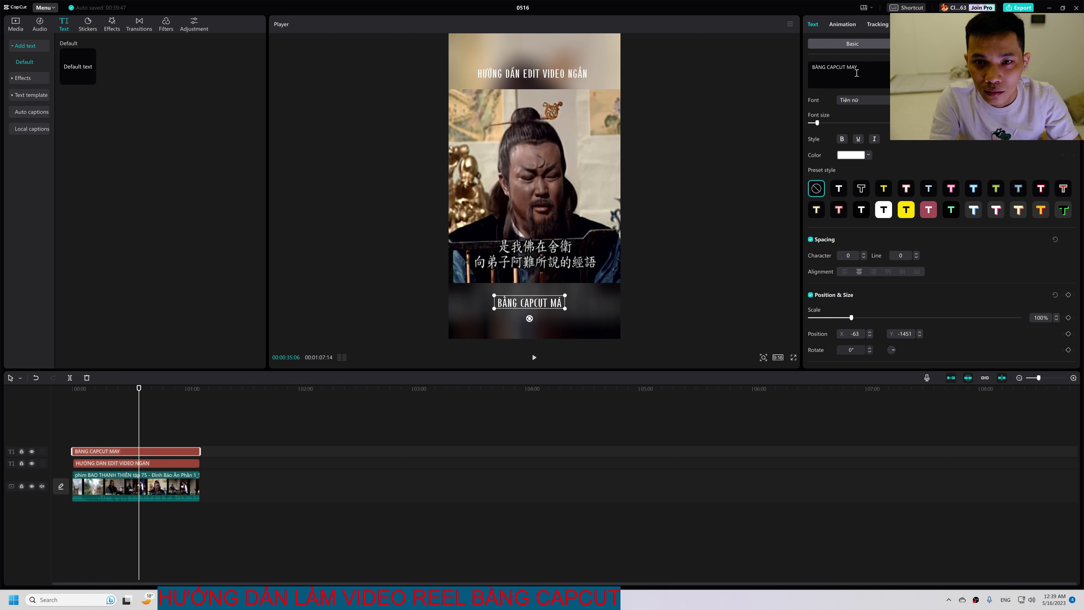
key(BackSpace)
key(BackSpace)
text(ÁY TÍNH)
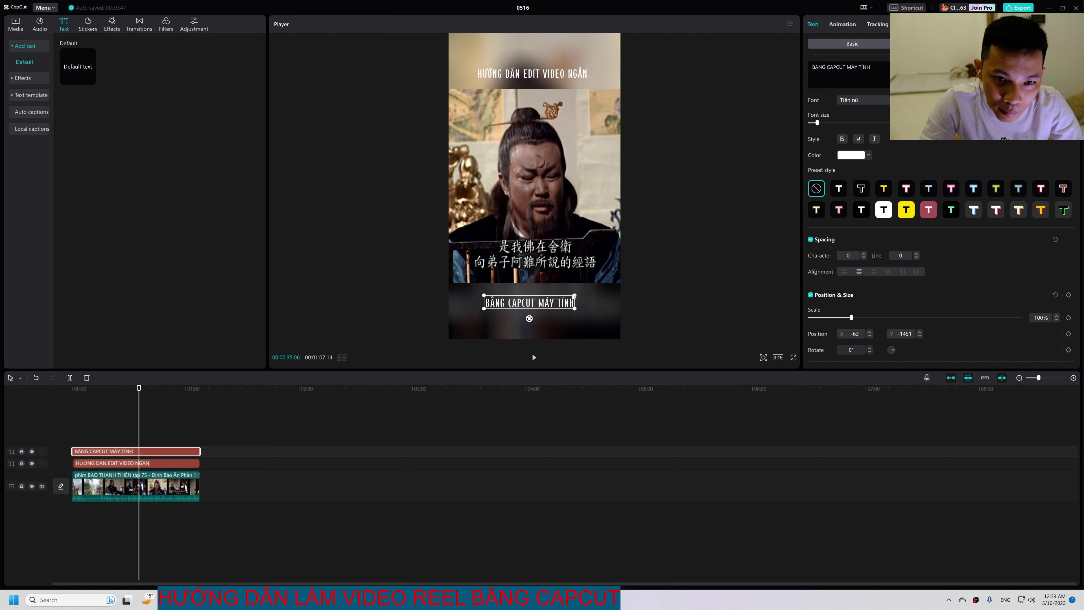
Enlarge the lower title to about 131% and move the upper title to about X 0, Y 1453
drag(576, 297, 588, 292)
click(521, 76)
drag(521, 76, 519, 71)
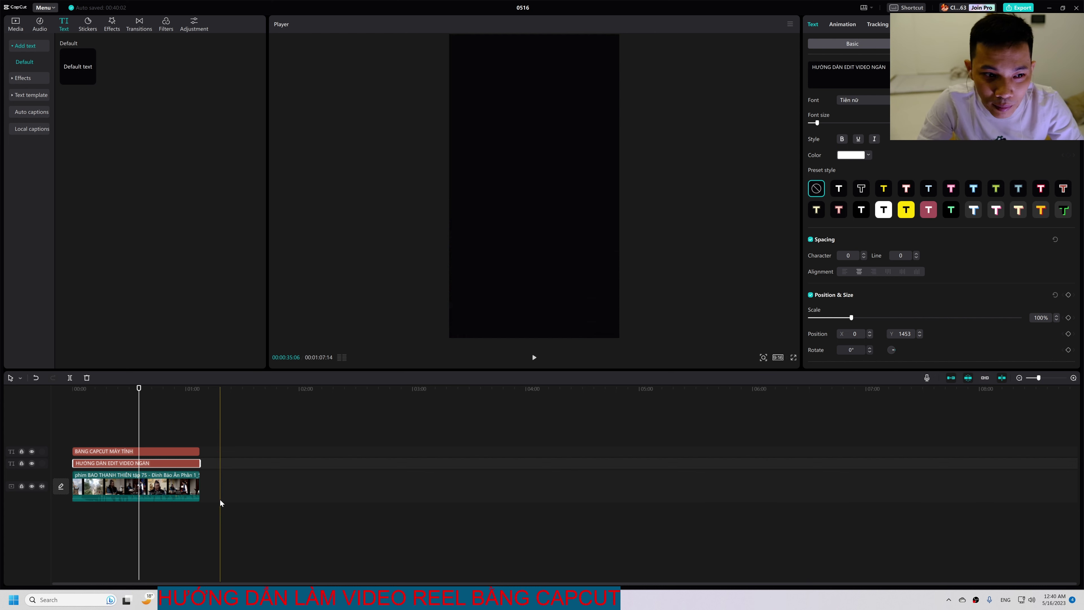
Speed up the film clip to about 1.20x
click(170, 490)
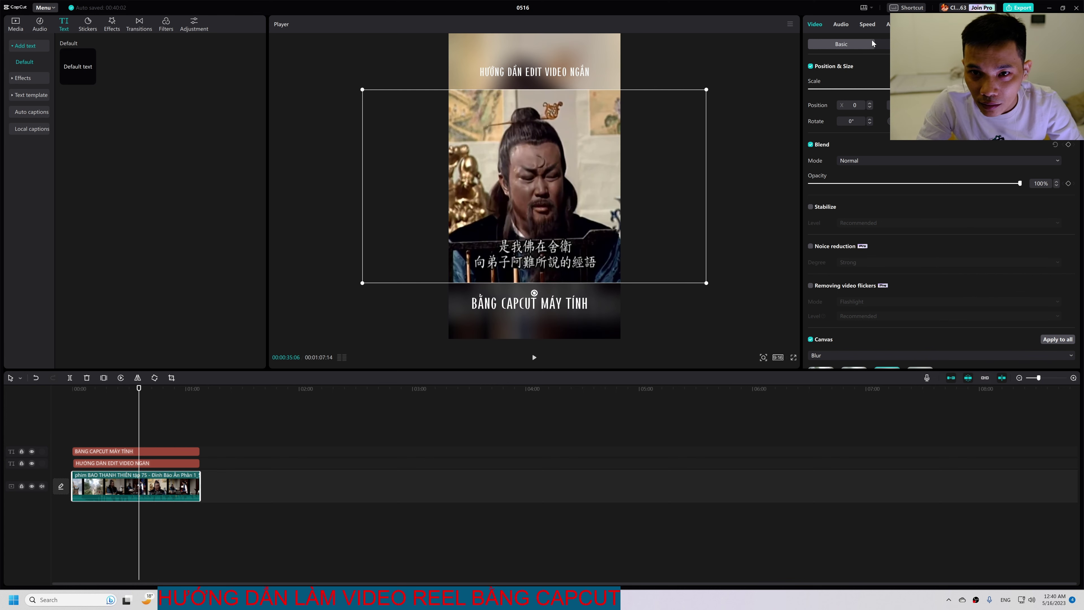
click(867, 25)
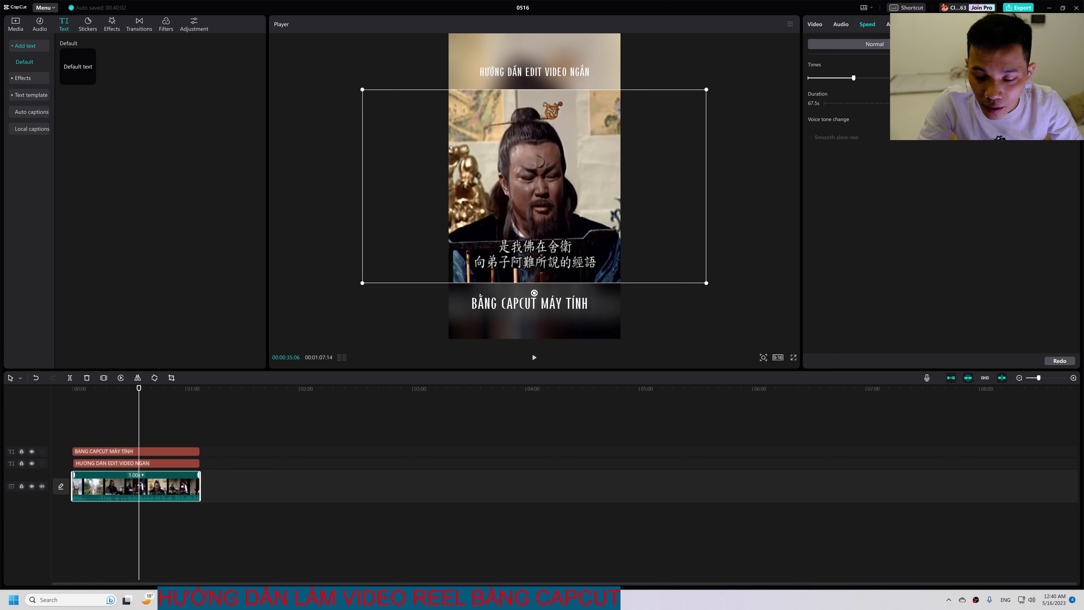
drag(854, 78, 863, 78)
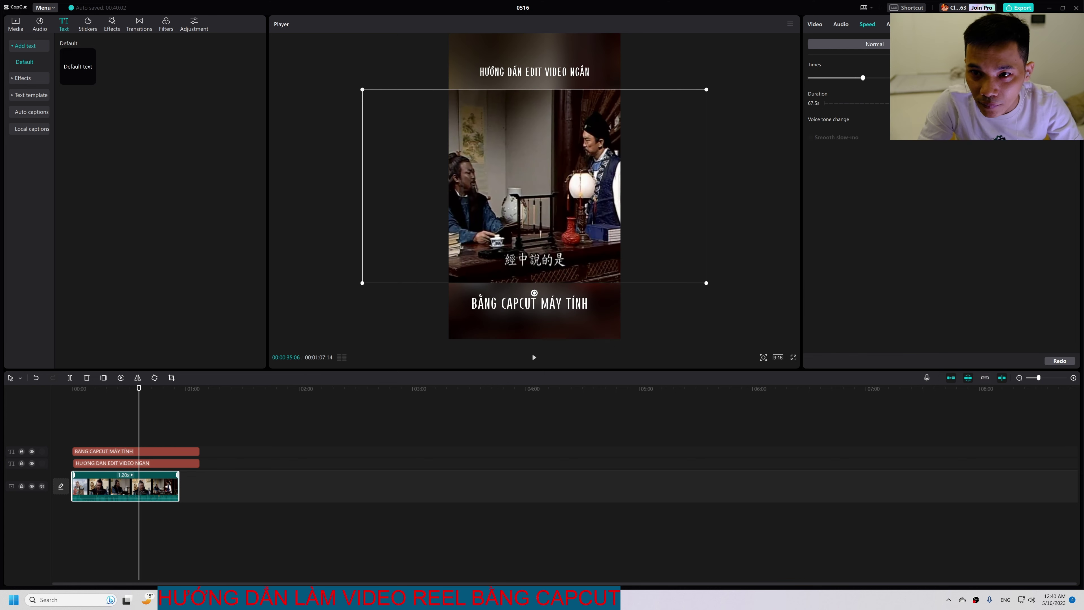
Trim both title layers so they end together with the sped-up film clip
click(196, 463)
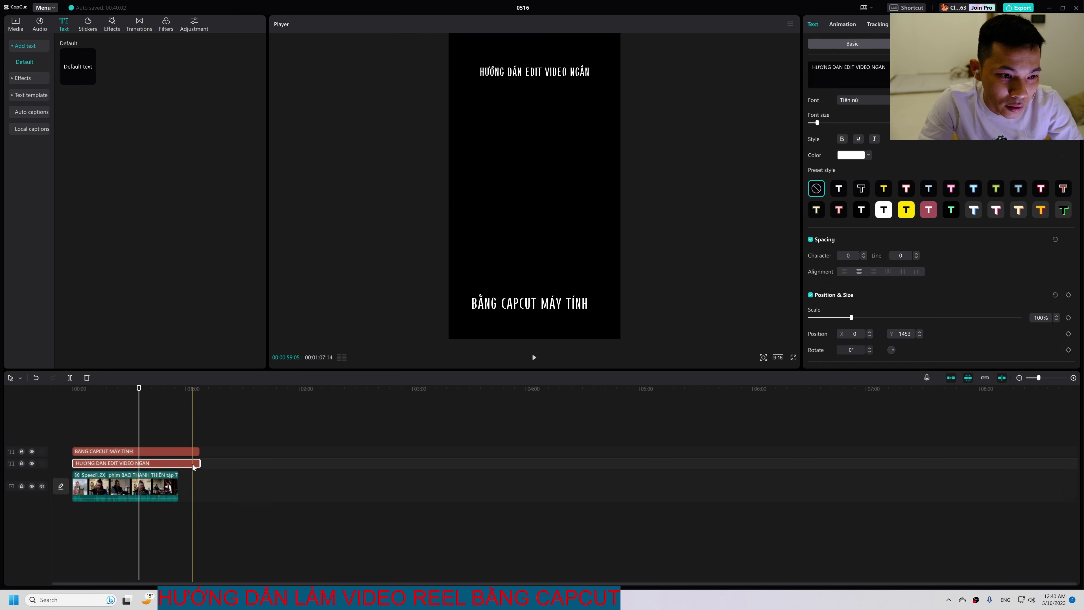
click(191, 465)
mouse_move(190, 464)
mouse_down()
mouse_move(178, 463)
mouse_move(200, 451)
mouse_move(179, 449)
mouse_up()
Add the red Subscribe sticker from the favorites at the start of the timeline
key(Home)
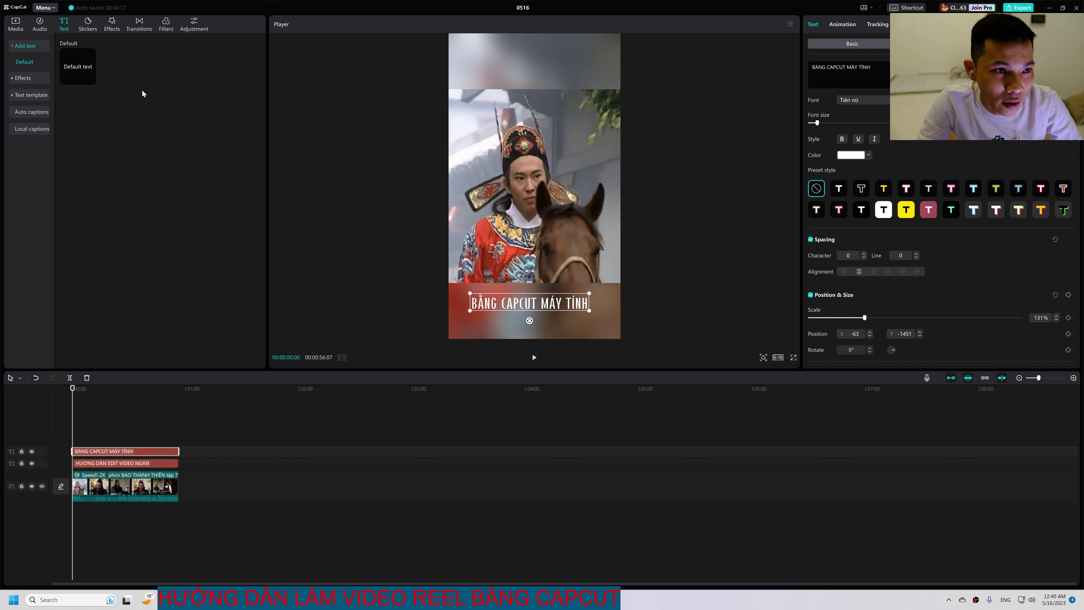
click(84, 28)
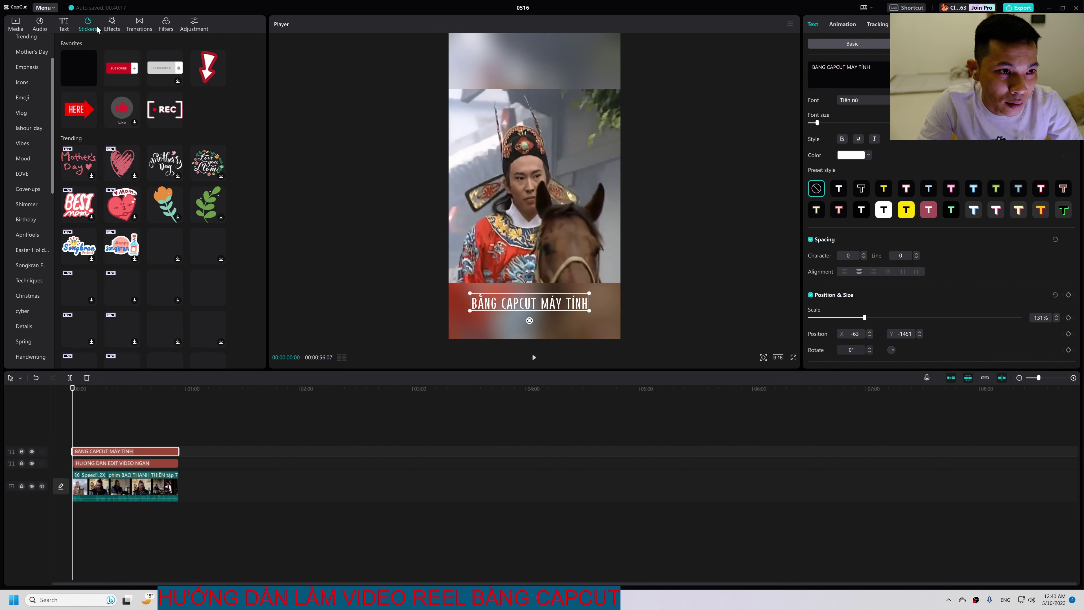
click(88, 93)
click(128, 76)
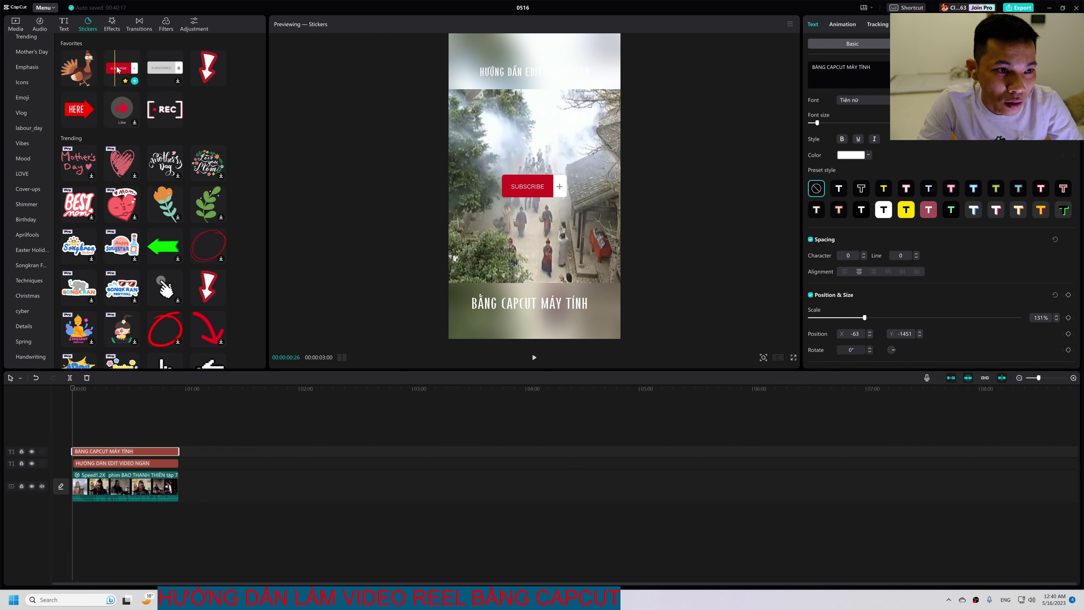
click(134, 80)
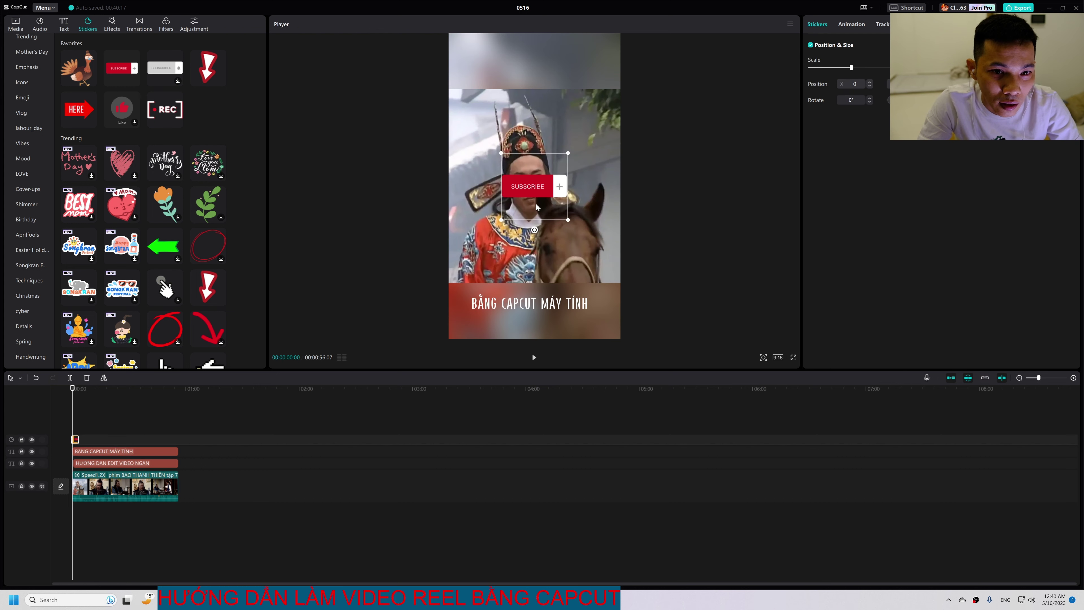
Shrink the Subscribe sticker into the film image's lower-right corner at about X 865 and extend it over the whole clip
drag(534, 197, 591, 269)
drag(554, 225, 603, 278)
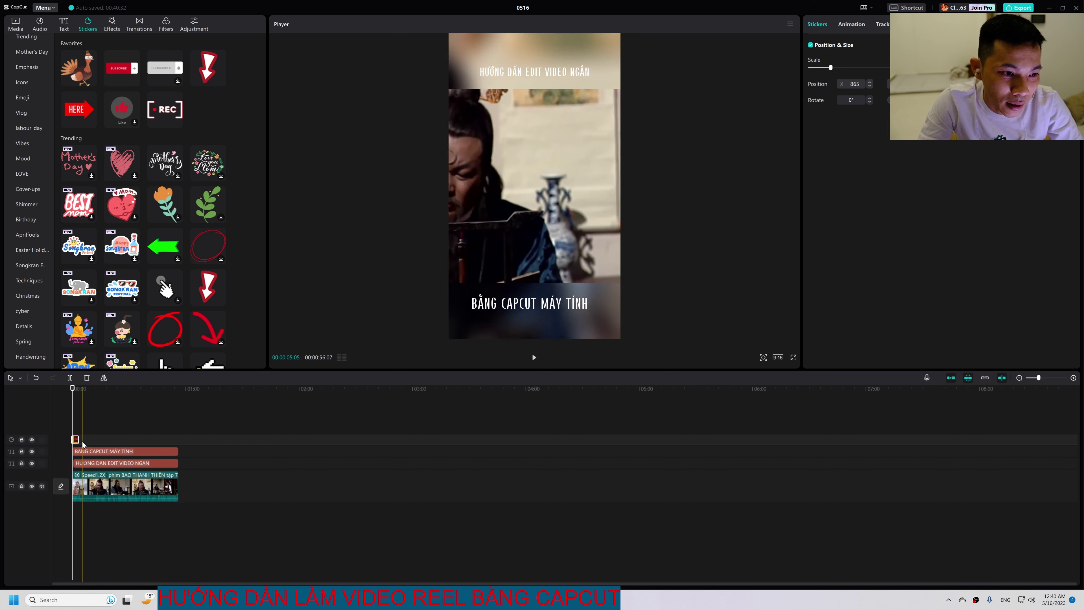
drag(75, 438, 180, 439)
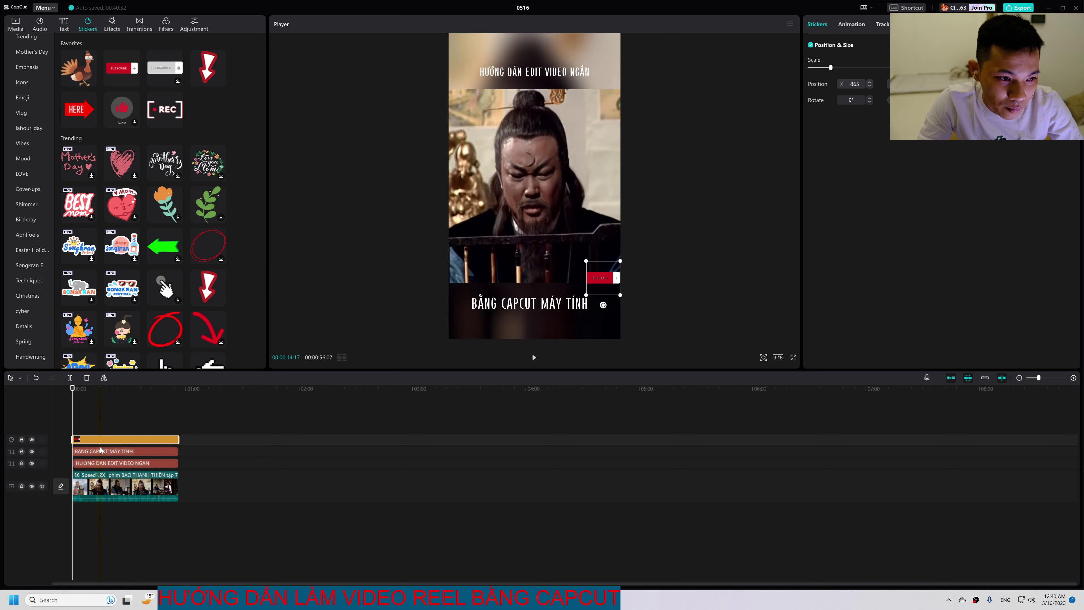
Export the video at 1080P with the Recommended bit rate
click(109, 463)
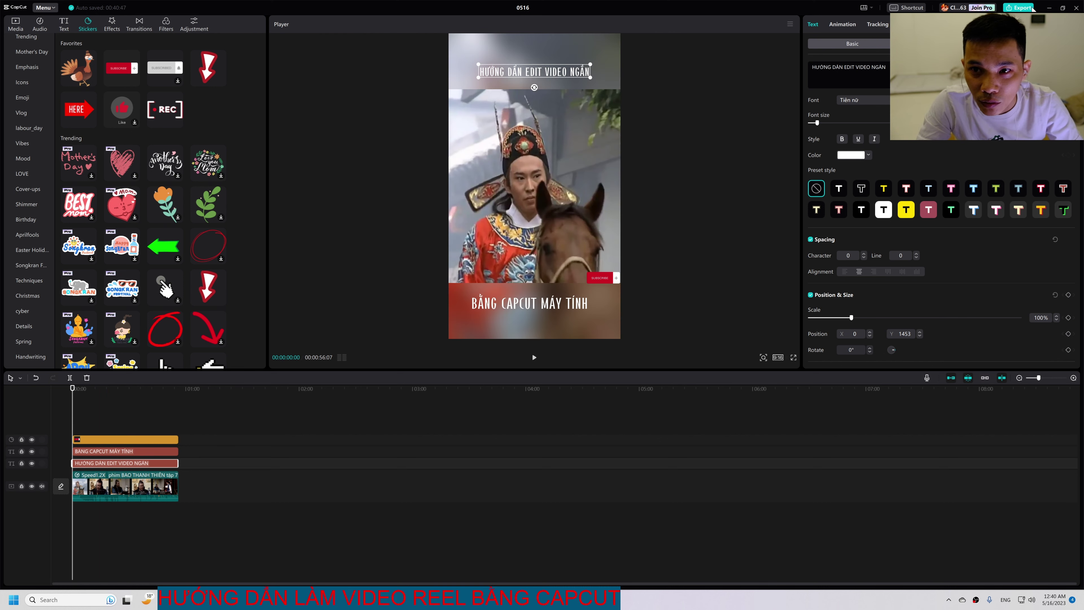
click(1032, 8)
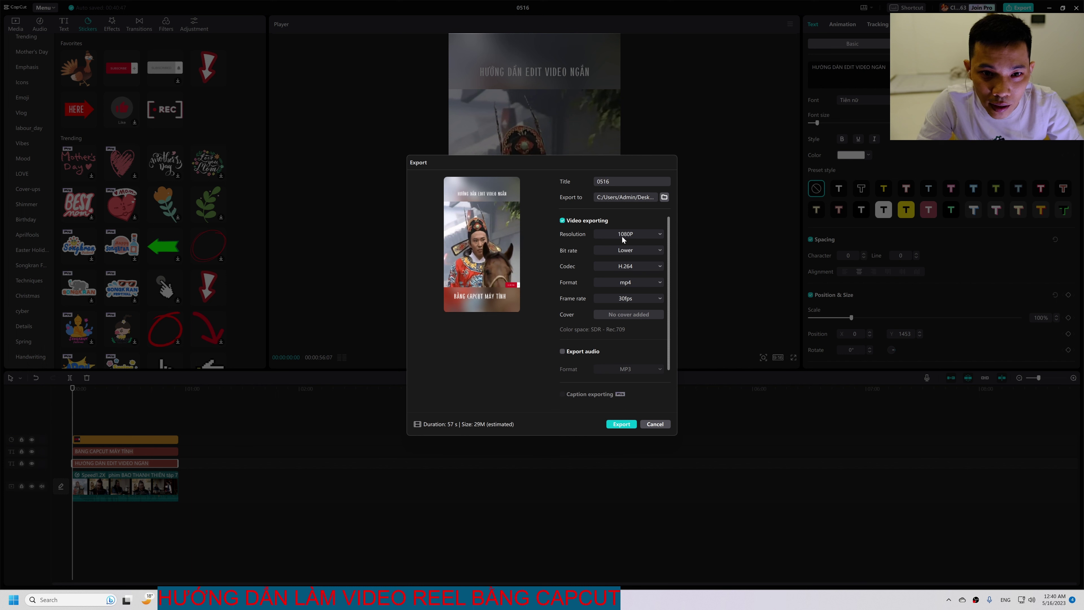
click(623, 249)
click(620, 278)
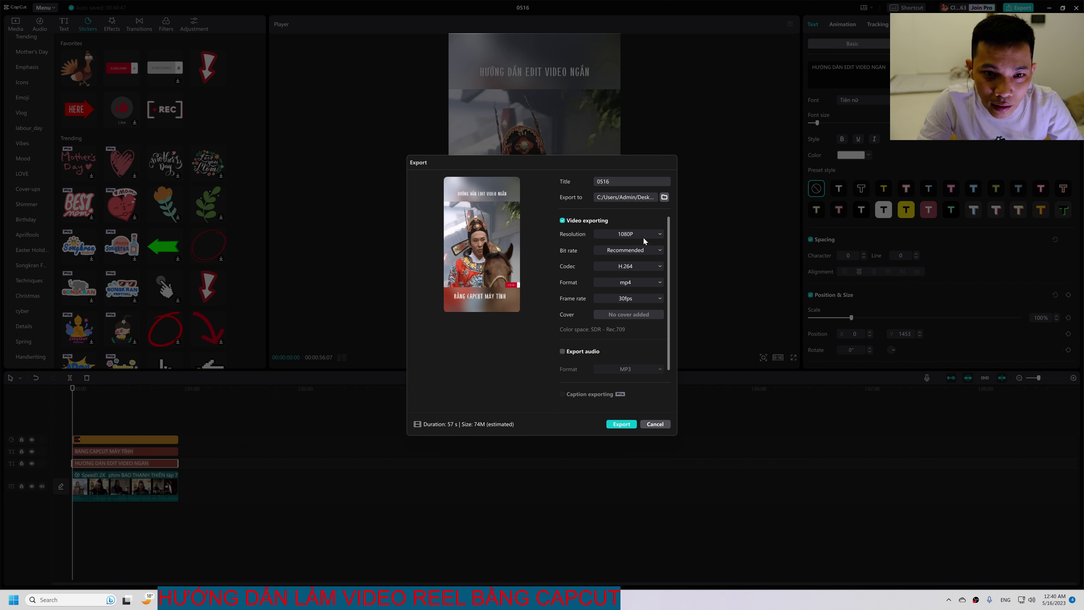
click(643, 238)
click(628, 266)
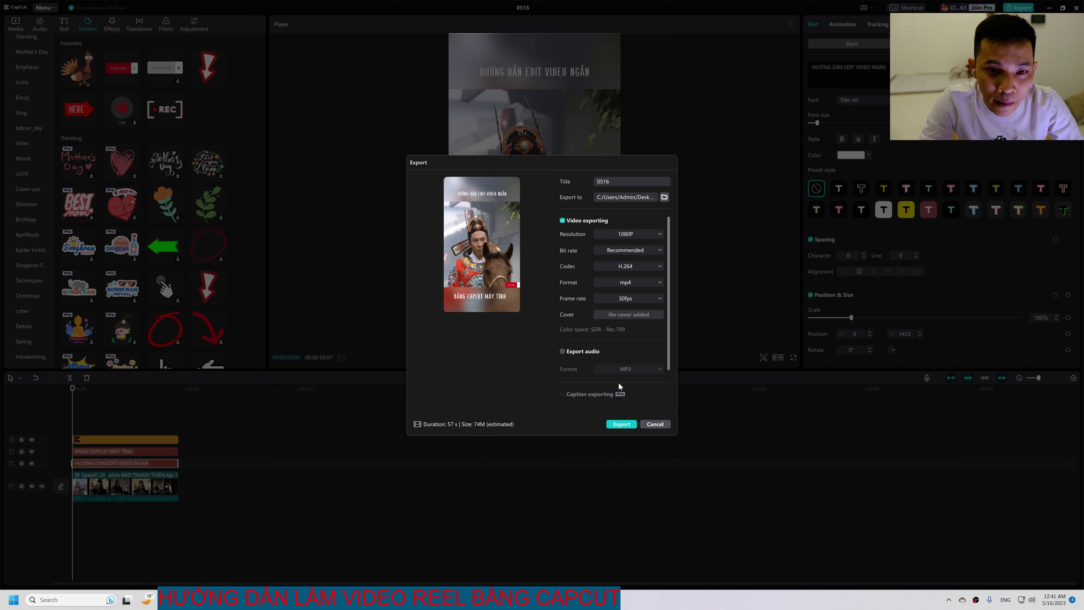
click(621, 426)
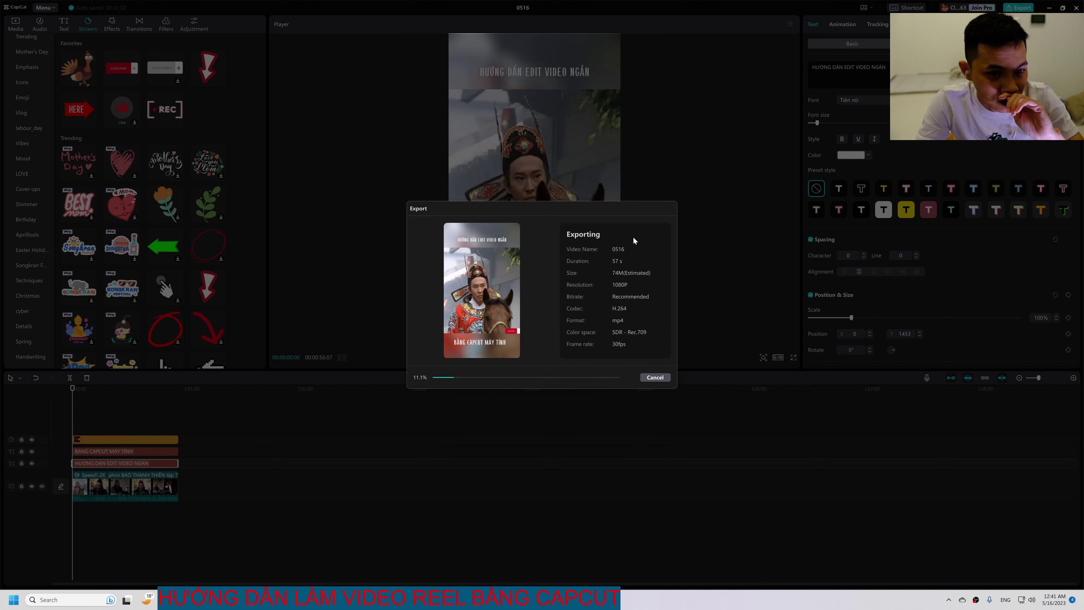